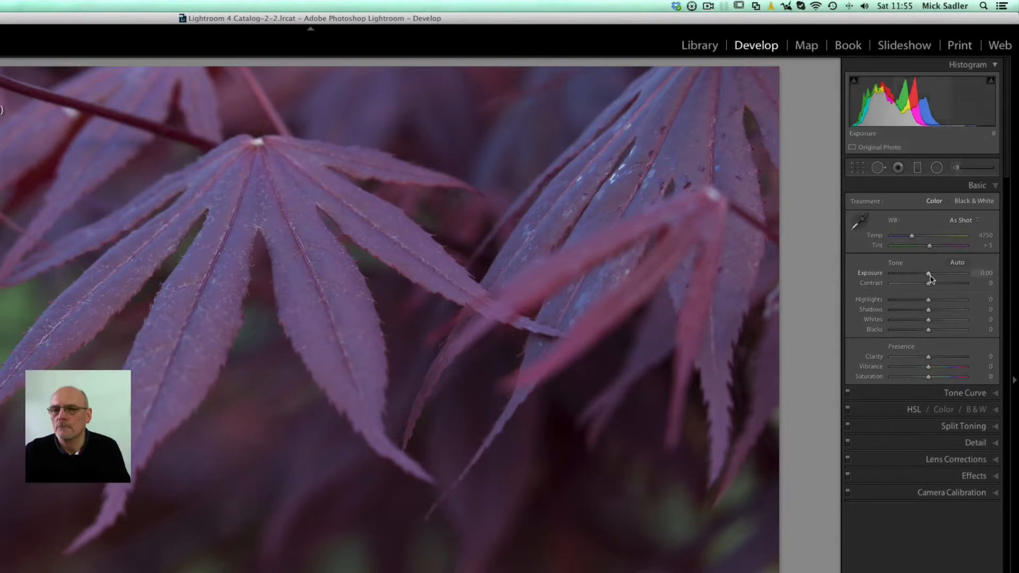
# Raise the photo's exposure to +0.30 and set the white balance preset to Shade.
pyautogui.moveTo(929, 277); pyautogui.dragTo(933, 277)
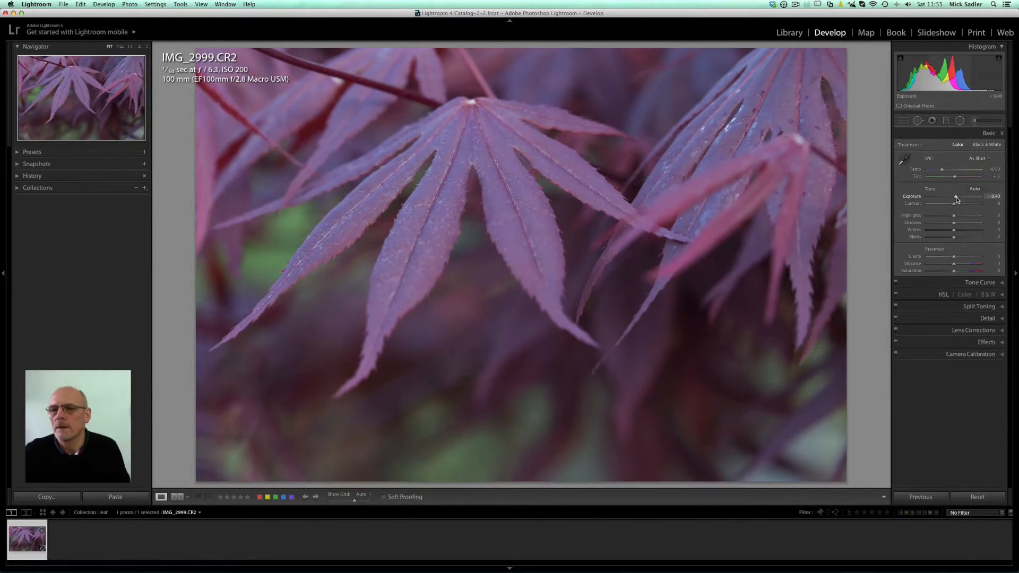
pyautogui.moveTo(957, 199); pyautogui.dragTo(956, 199)
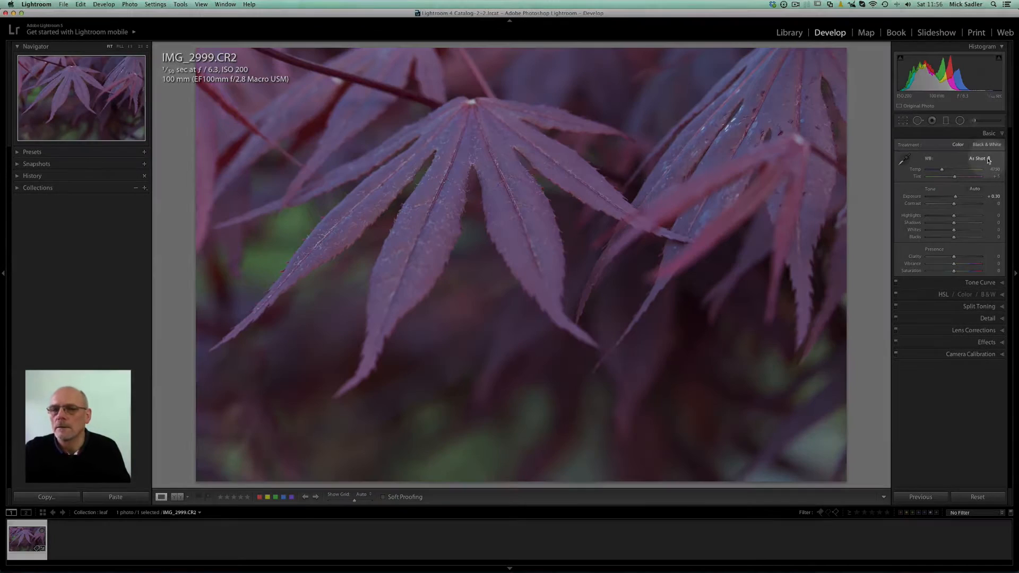
pyautogui.click(989, 159)
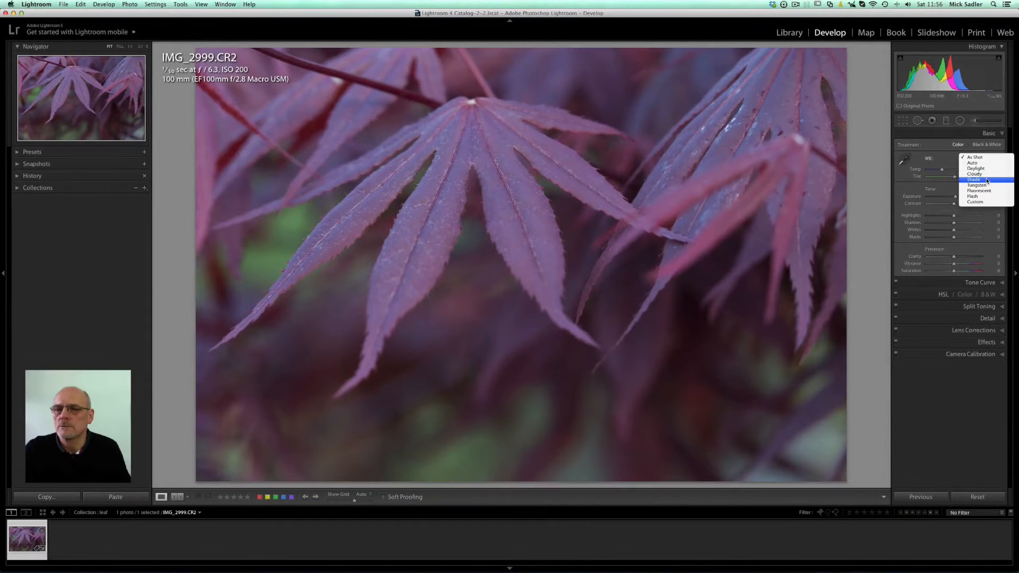
pyautogui.click(985, 174)
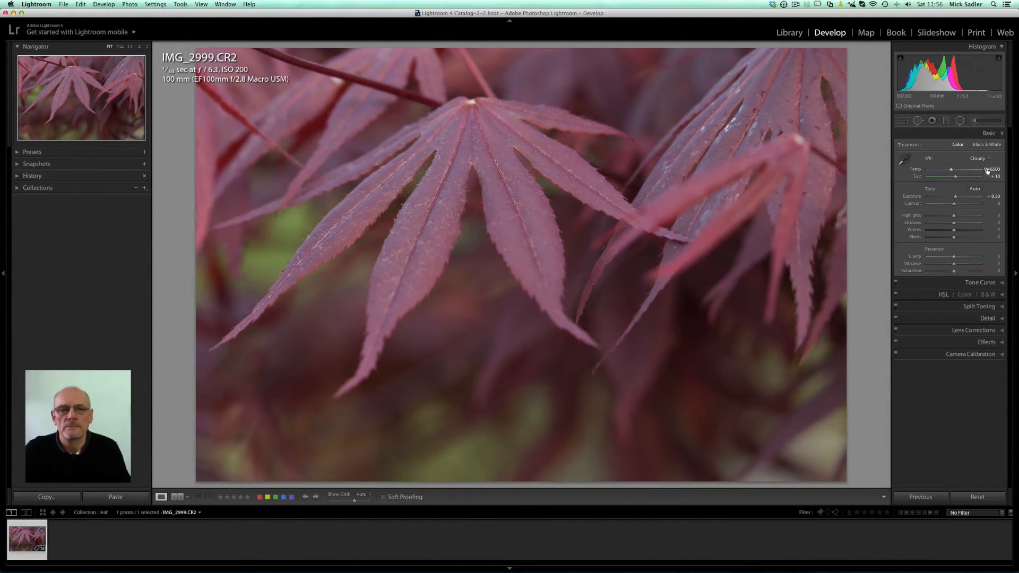
pyautogui.click(986, 159)
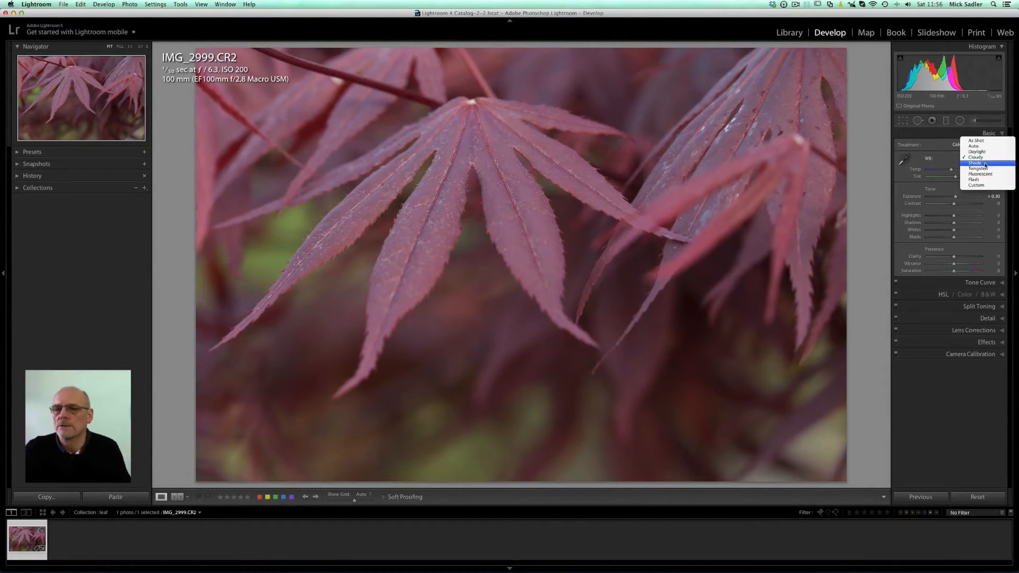
pyautogui.click(985, 164)
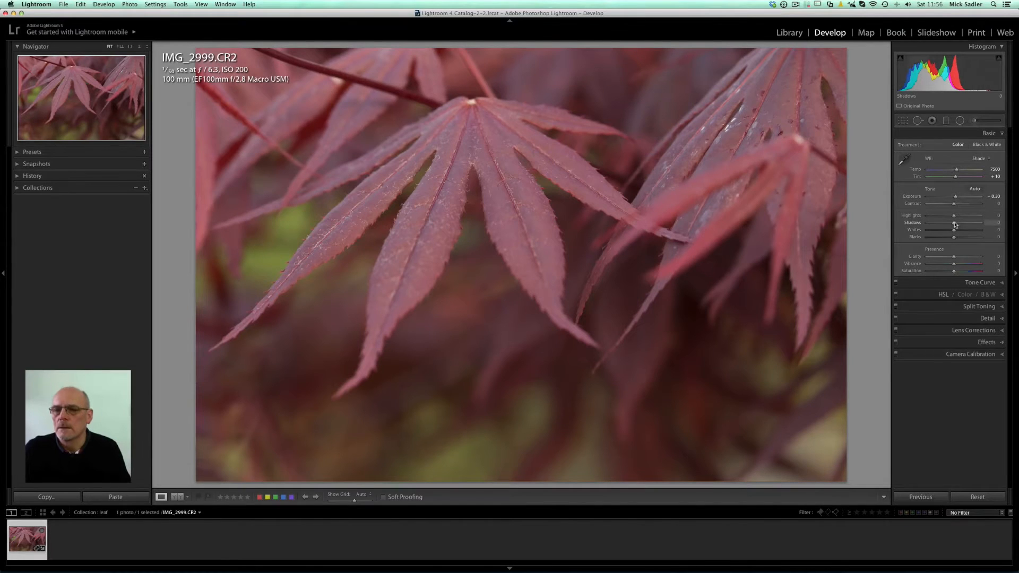
# Set the photo's tones to Shadows +100, Highlights -100, Whites +42 and Blacks -81, using the clipping preview for whites and blacks.
pyautogui.moveTo(955, 224); pyautogui.dragTo(989, 222)
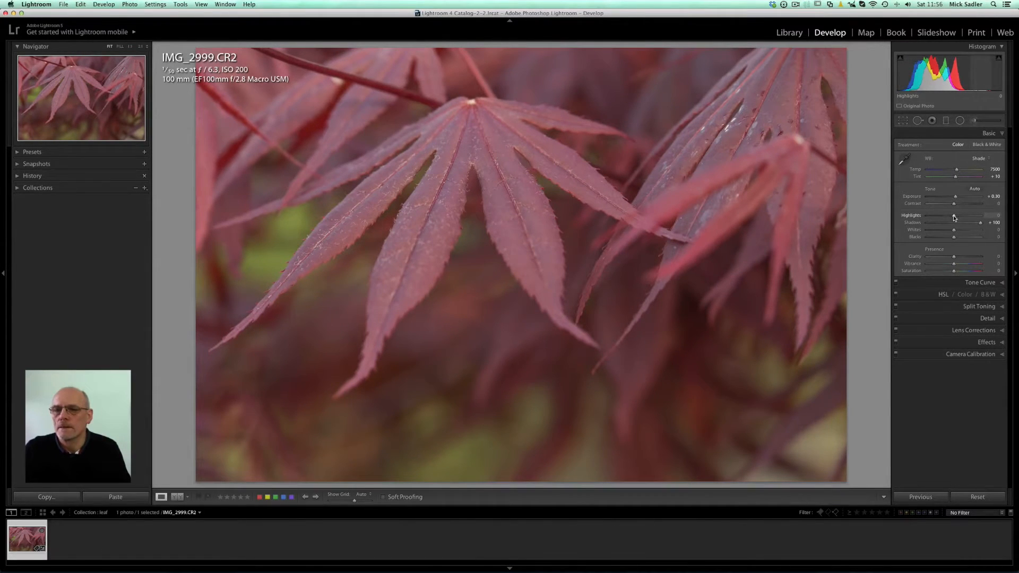
pyautogui.moveTo(954, 217); pyautogui.dragTo(912, 223)
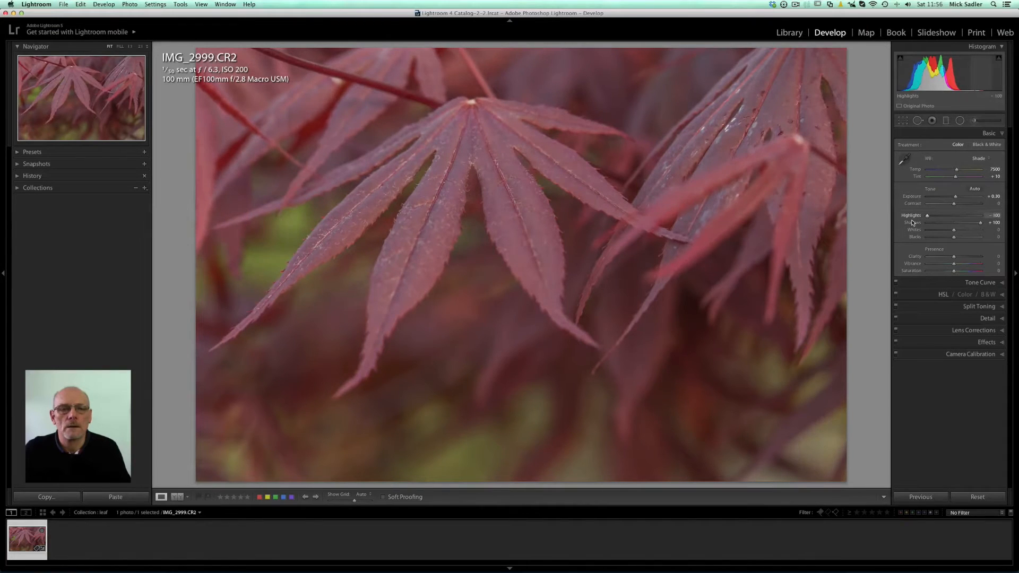
pyautogui.keyDown('alt'); pyautogui.click(953, 231); pyautogui.keyUp('alt')
pyautogui.moveTo(954, 231); pyautogui.dragTo(924, 245)
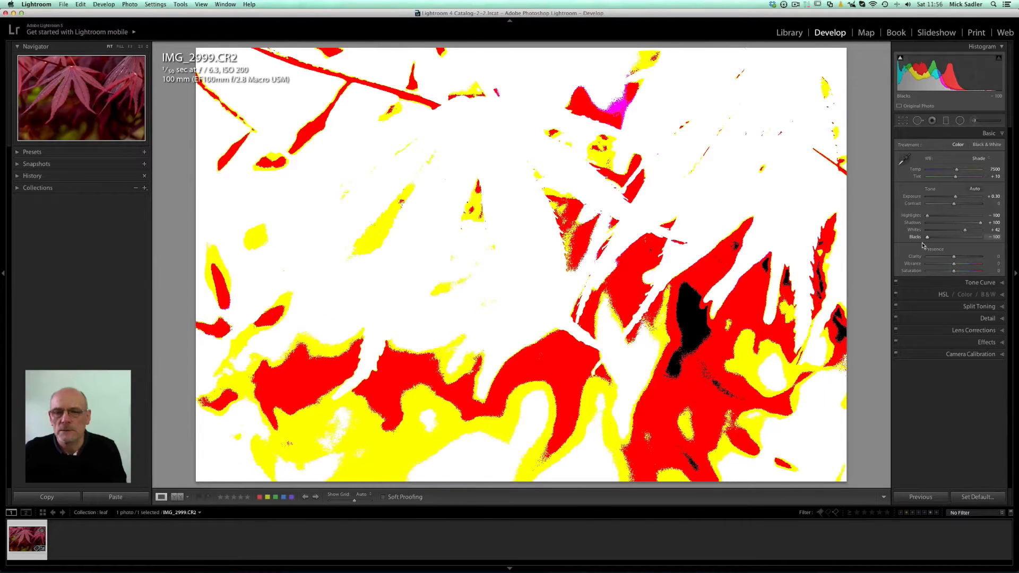
pyautogui.moveTo(922, 245); pyautogui.dragTo(933, 242)
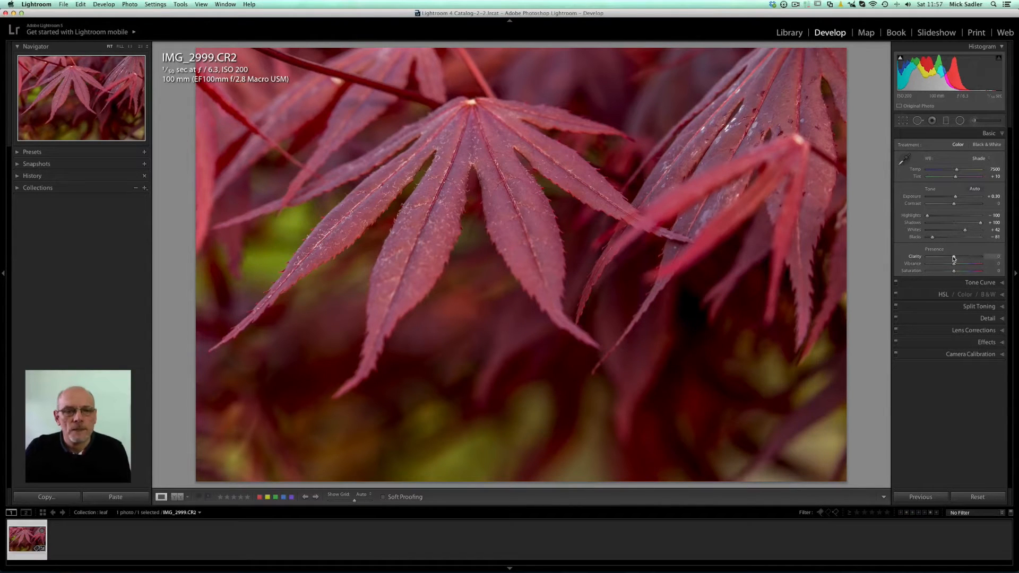
# Set the photo's Clarity to +50 and Vibrance to +40.
pyautogui.moveTo(955, 258); pyautogui.dragTo(968, 258)
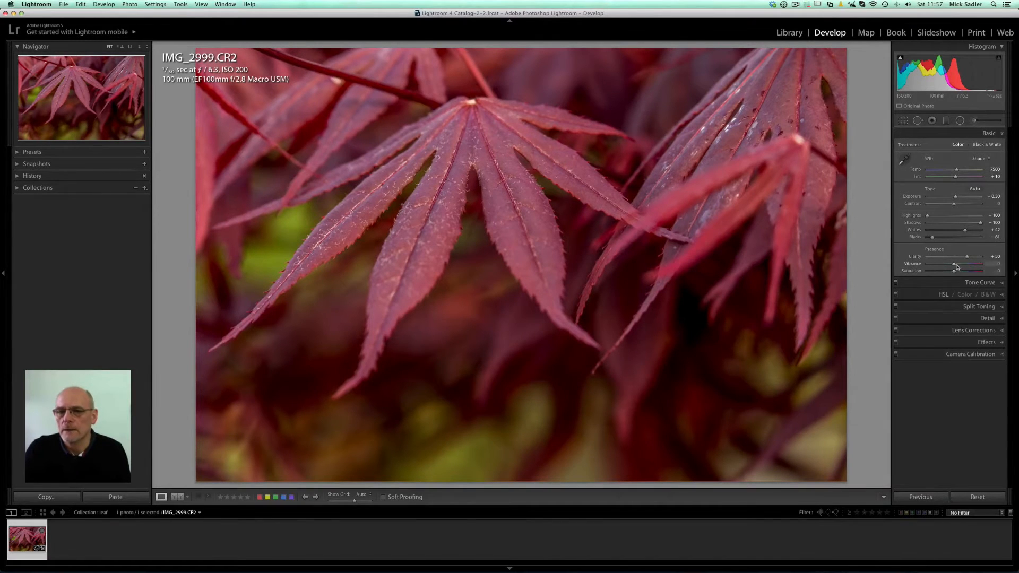
pyautogui.moveTo(961, 264); pyautogui.dragTo(964, 264)
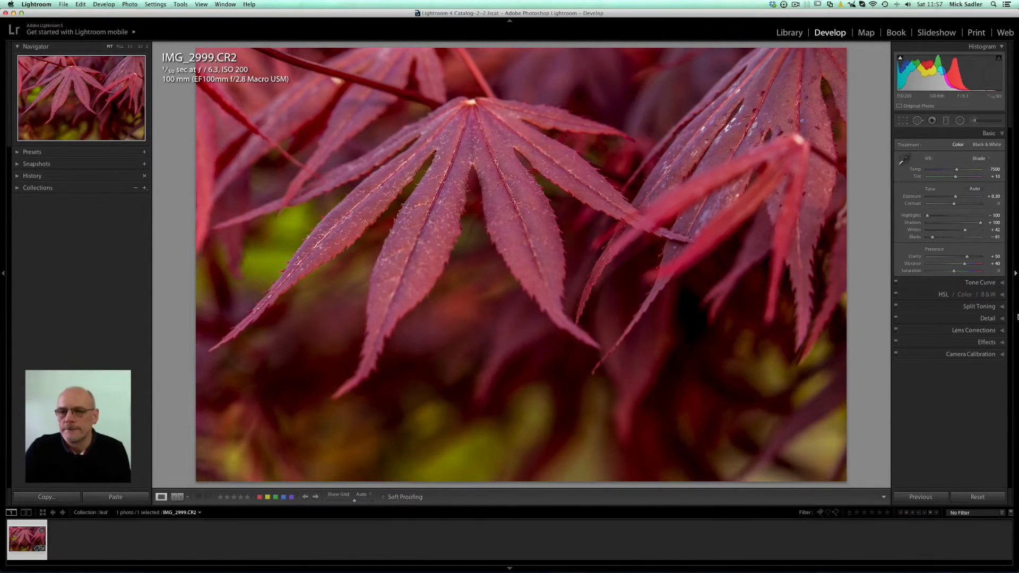
# Using targeted adjustment on the green background patch, lower luminance to yellow -20 and green -19, and saturation to yellow -23 and green -22.
pyautogui.click(943, 295)
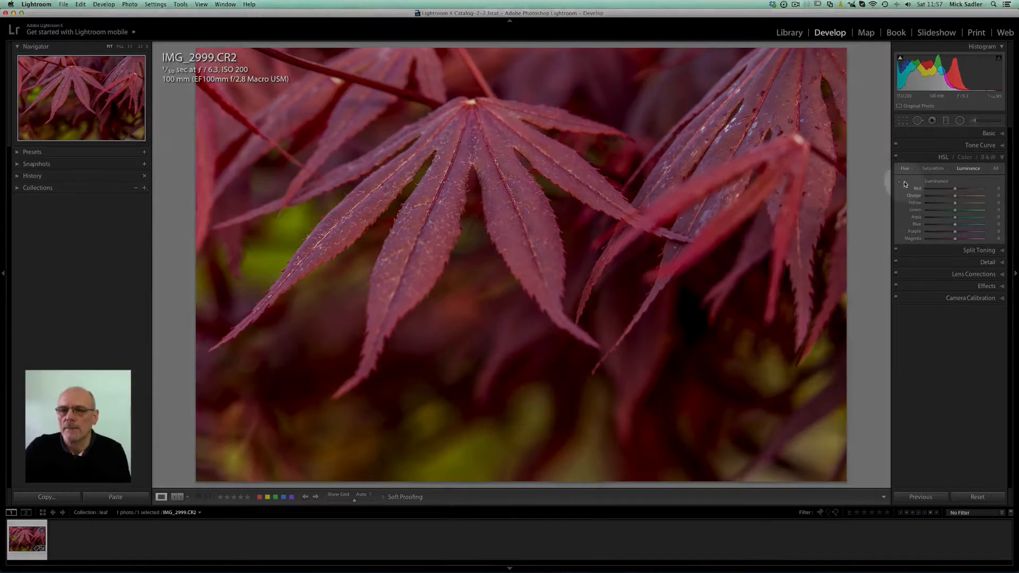
pyautogui.click(898, 183)
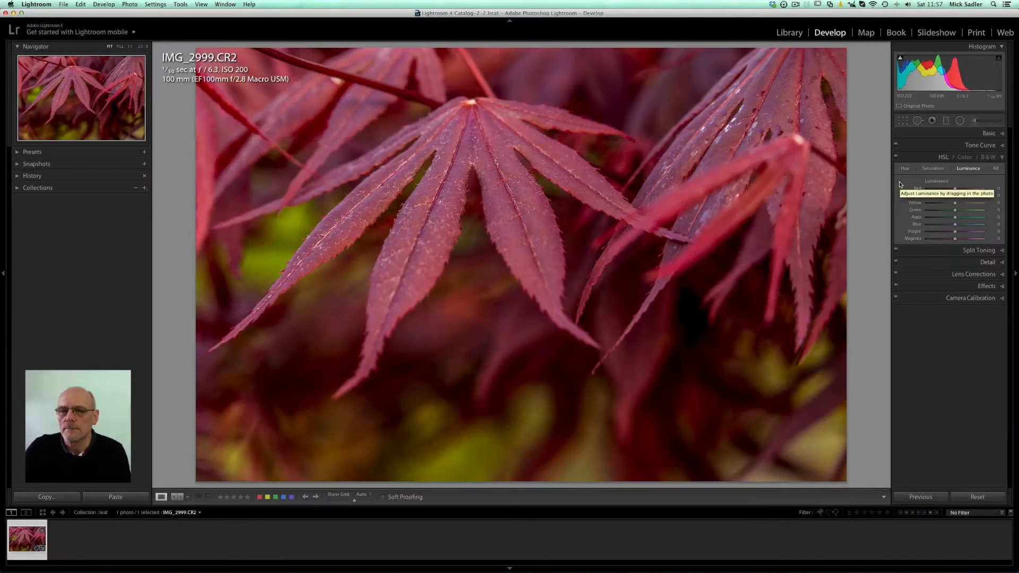
pyautogui.click(900, 184)
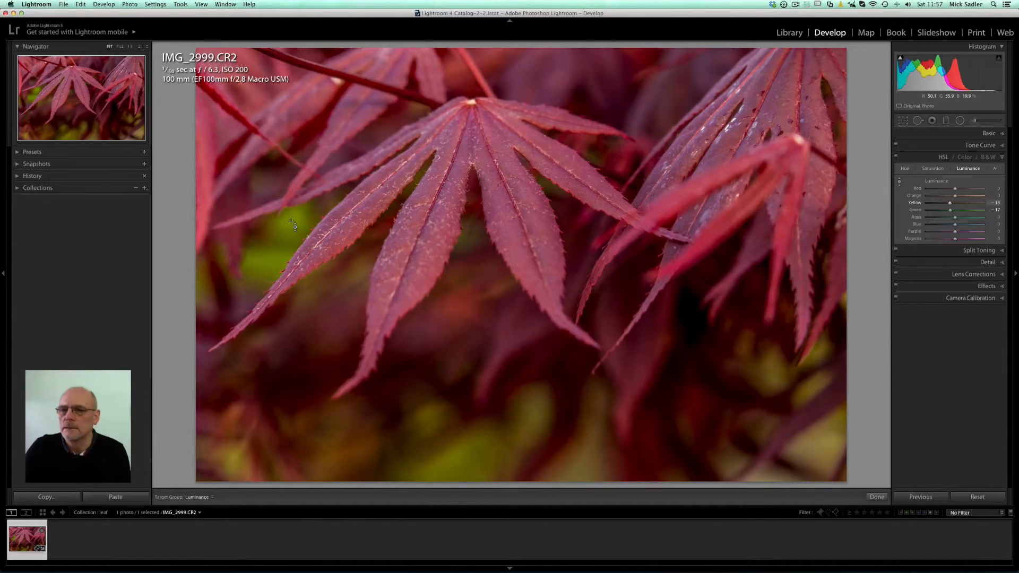
pyautogui.moveTo(293, 224); pyautogui.dragTo(293, 225)
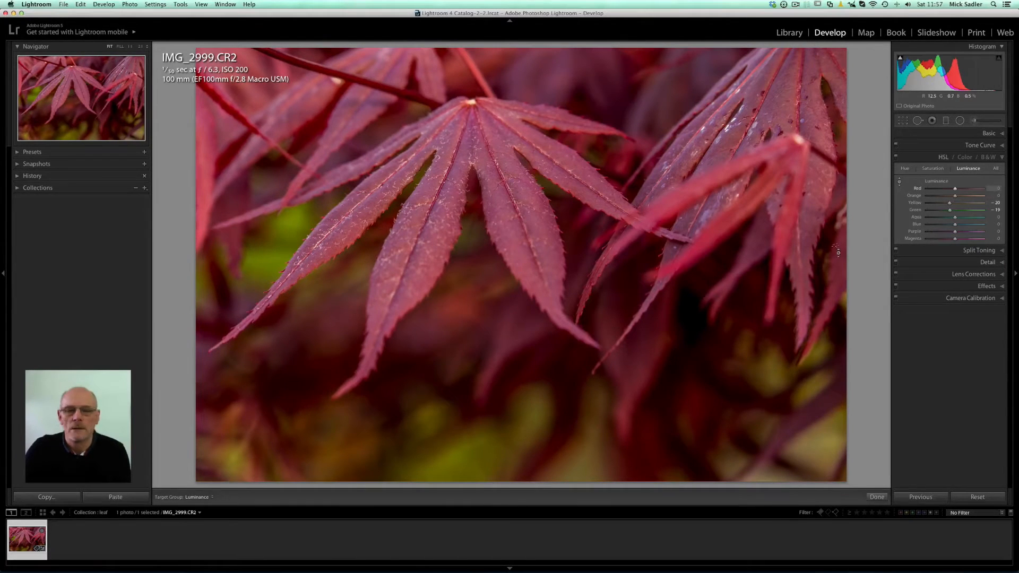
pyautogui.click(932, 168)
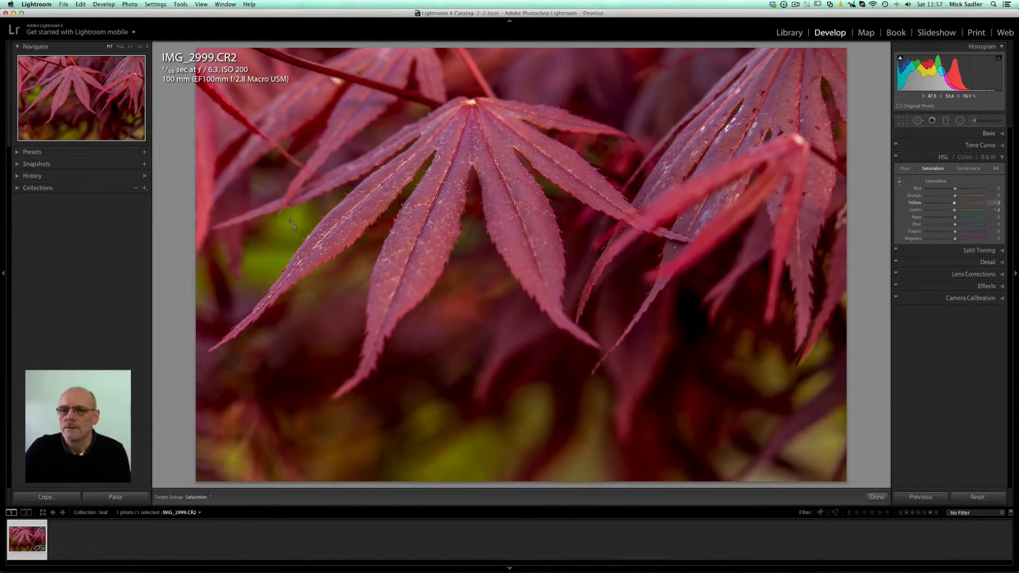
pyautogui.moveTo(291, 221); pyautogui.dragTo(290, 222)
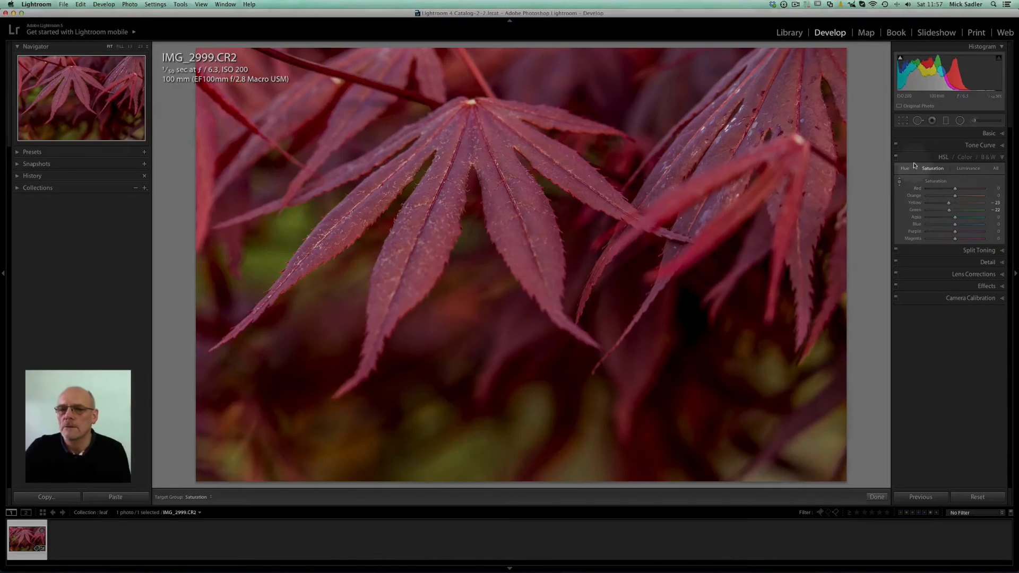
# Compare the photo with and without the HSL adjustments.
pyautogui.click(896, 158)
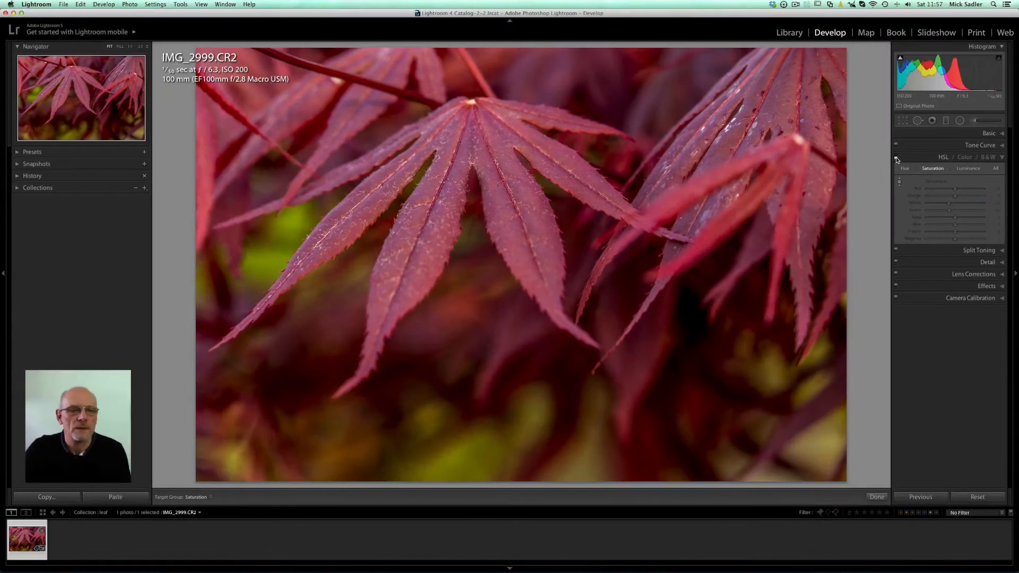
pyautogui.click(896, 159)
pyautogui.click(896, 159)
pyautogui.click(896, 159)
pyautogui.click(896, 159)
pyautogui.click(897, 159)
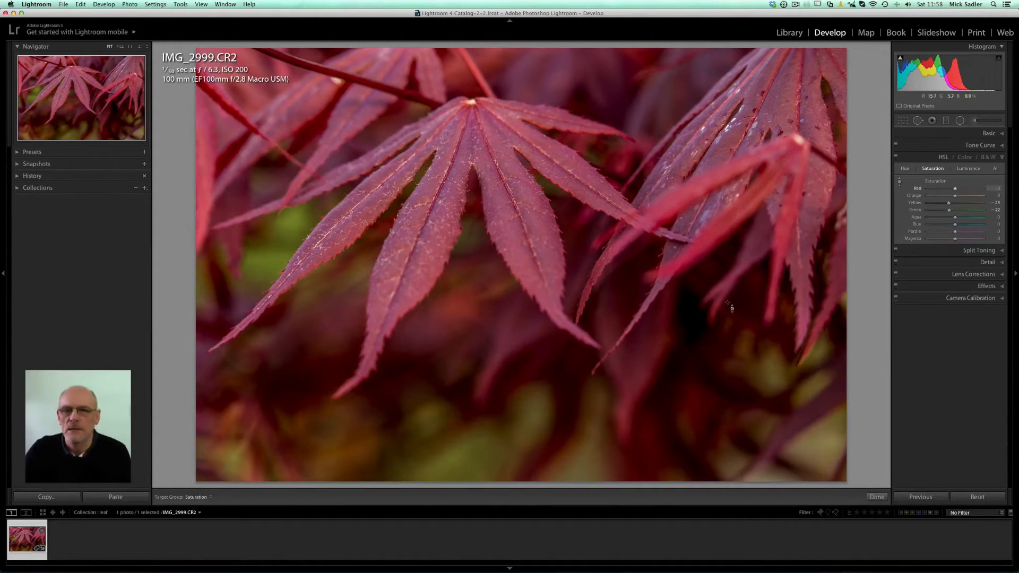
# Crop the photo slightly at its original proportions, trimming the lower and right edges around the main leaf.
pyautogui.click(902, 121)
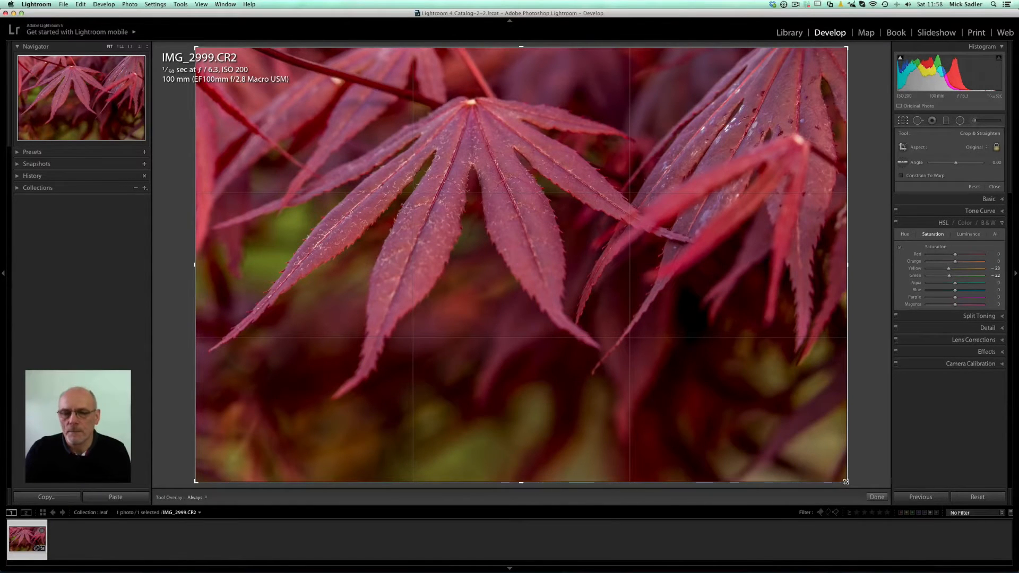
pyautogui.moveTo(848, 483); pyautogui.dragTo(816, 449)
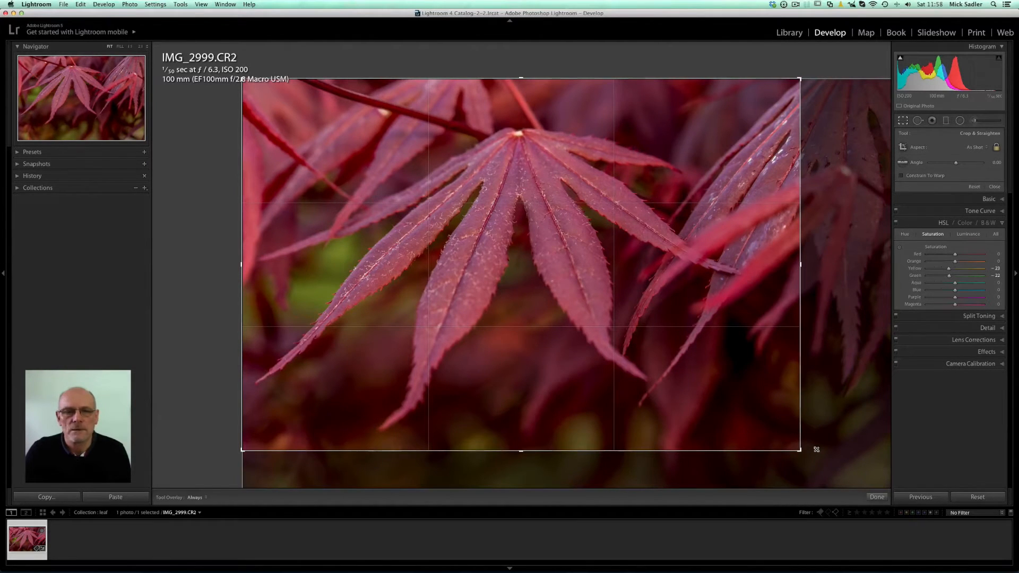
pyautogui.press('Return')
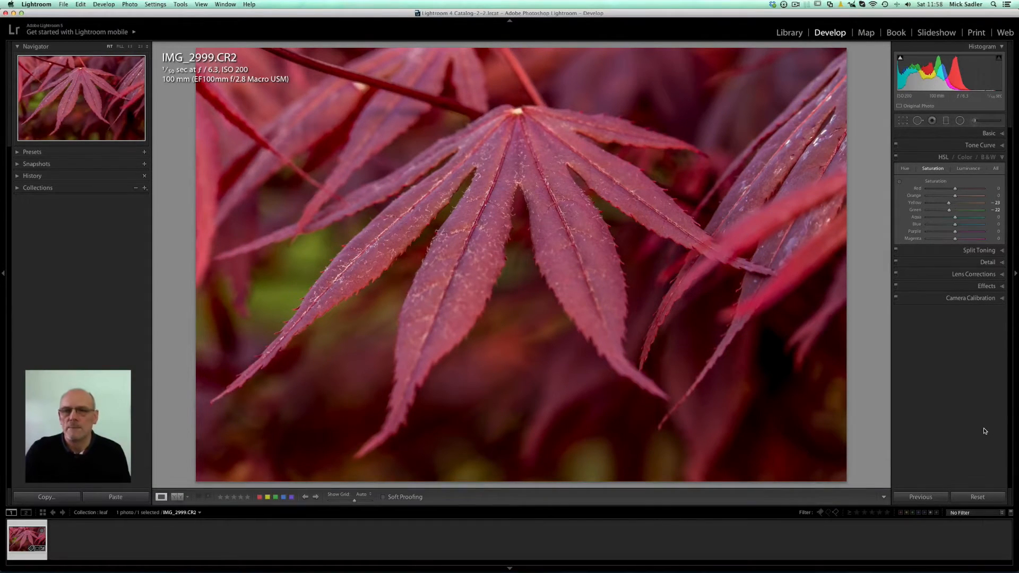
# Sharpen the photo with Amount 75 and Masking 58, using the mask preview to judge the edges.
pyautogui.click(986, 263)
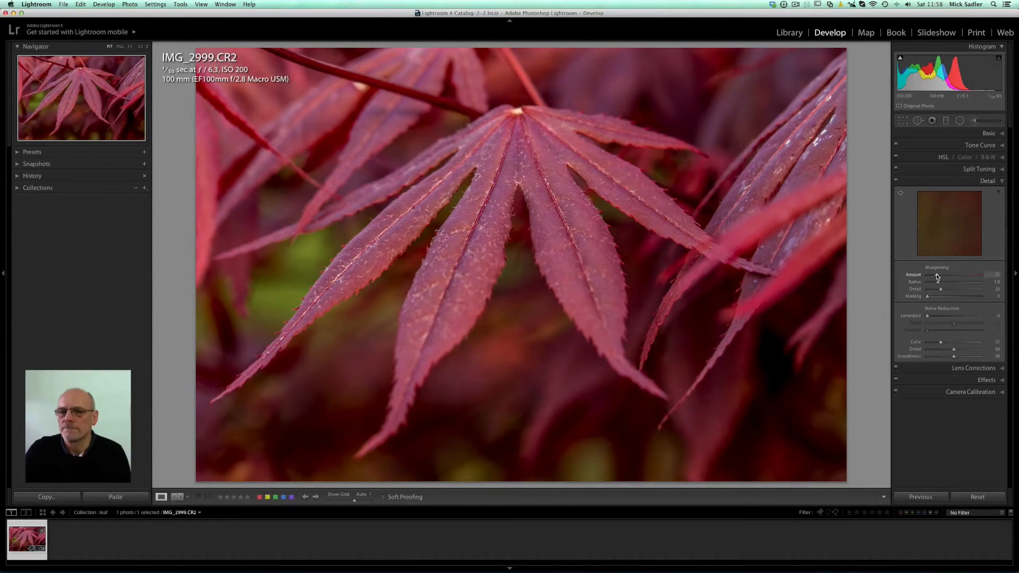
pyautogui.moveTo(940, 215); pyautogui.dragTo(943, 249)
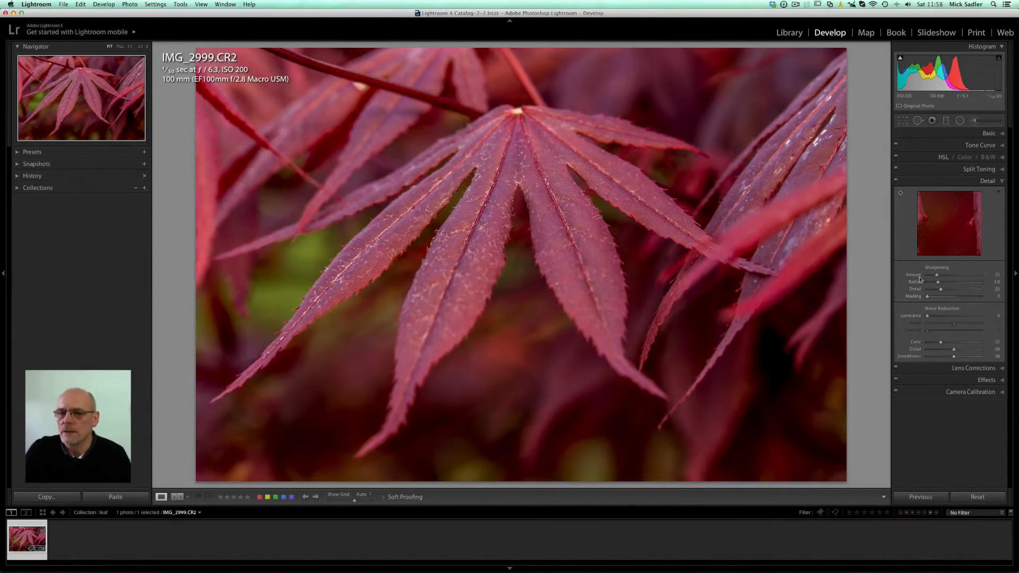
pyautogui.moveTo(938, 276); pyautogui.dragTo(953, 277)
pyautogui.keyDown('alt'); pyautogui.click(927, 297); pyautogui.keyUp('alt')
pyautogui.moveTo(927, 298); pyautogui.dragTo(954, 299)
pyautogui.moveTo(957, 300); pyautogui.dragTo(959, 300)
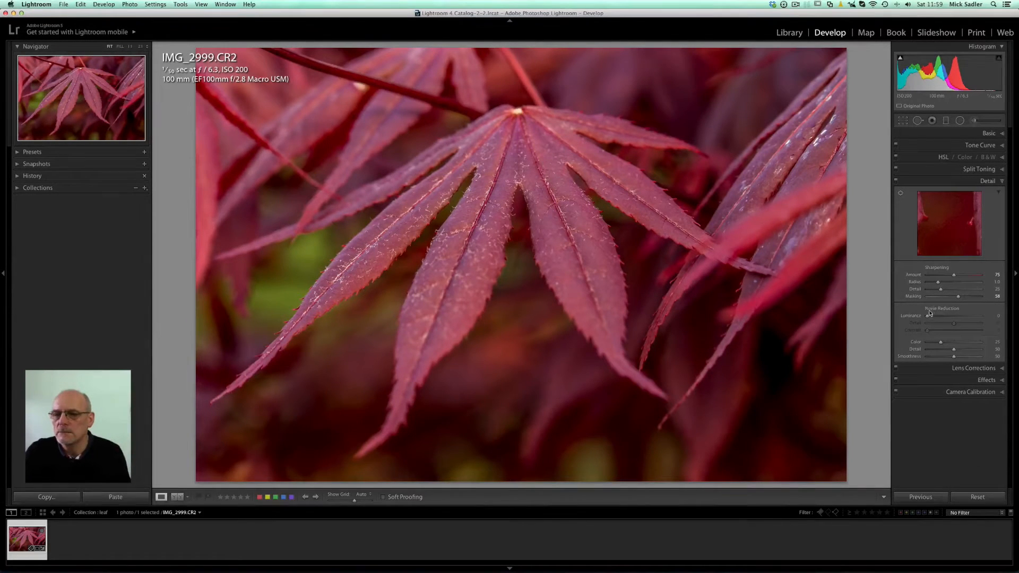
# Set noise reduction to Luminance 21 and Color 42, and inspect the main leaf close up.
pyautogui.moveTo(927, 315); pyautogui.dragTo(937, 316)
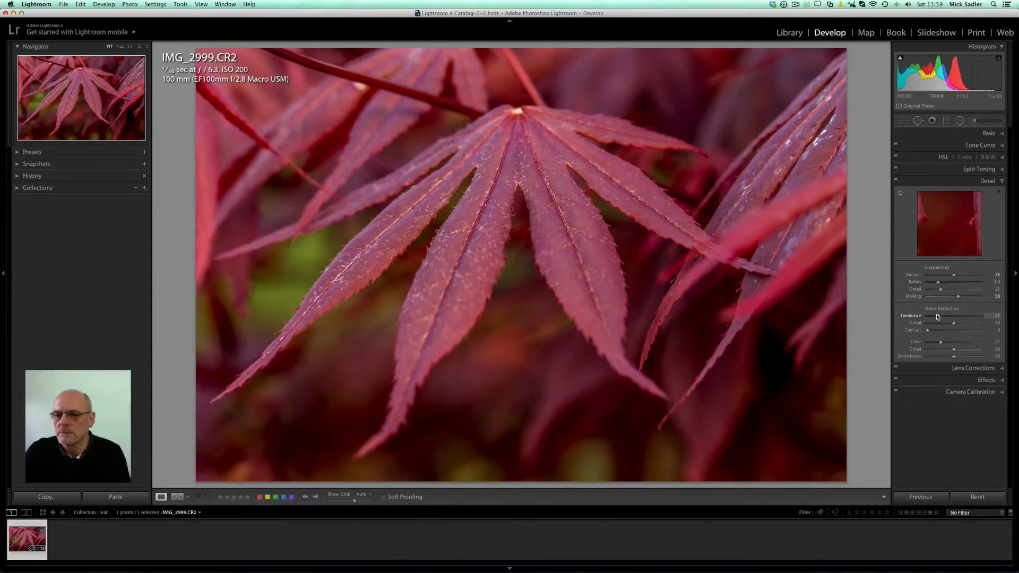
pyautogui.moveTo(940, 344); pyautogui.dragTo(950, 344)
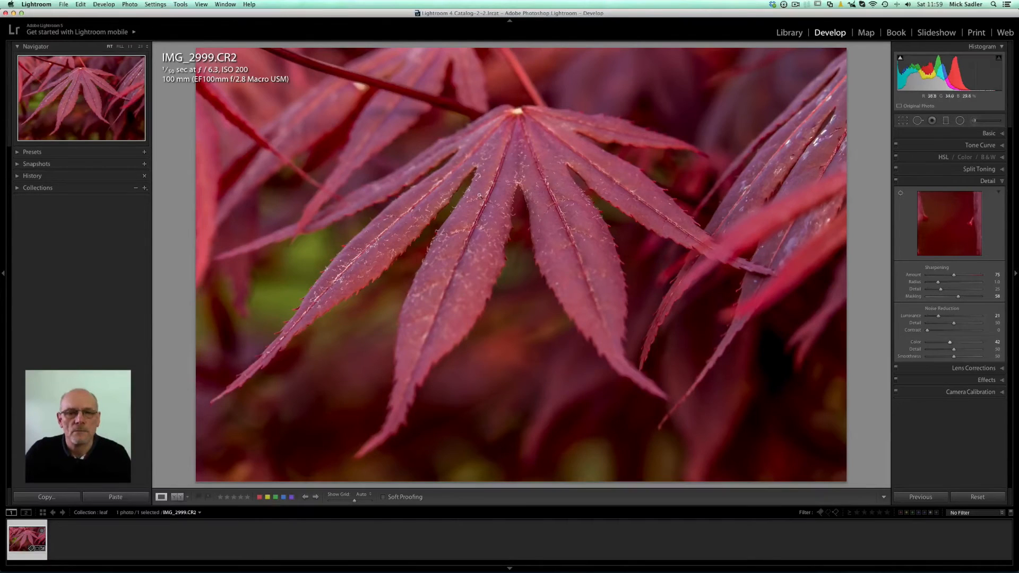
pyautogui.click(498, 205)
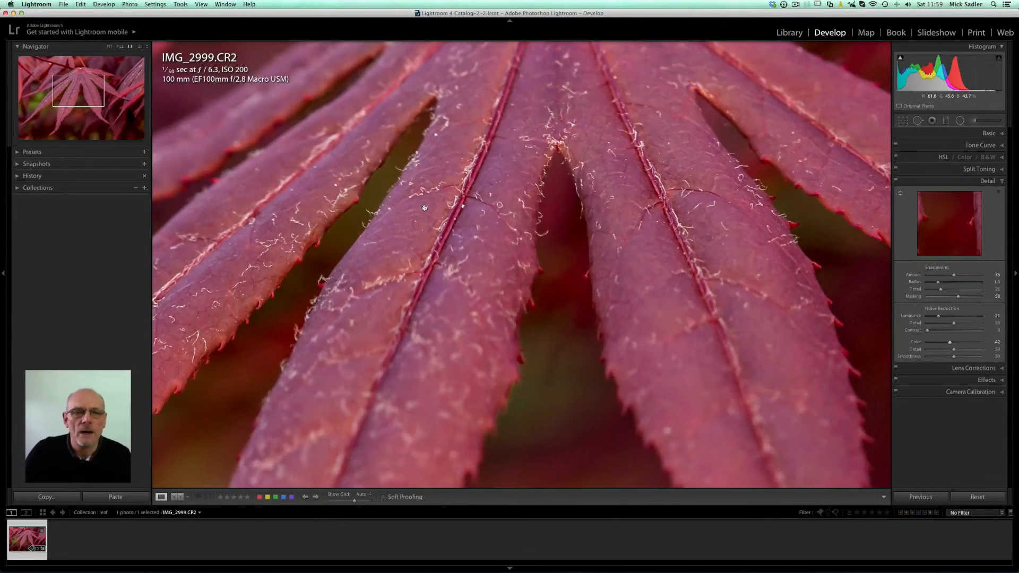
pyautogui.moveTo(475, 186); pyautogui.dragTo(464, 269)
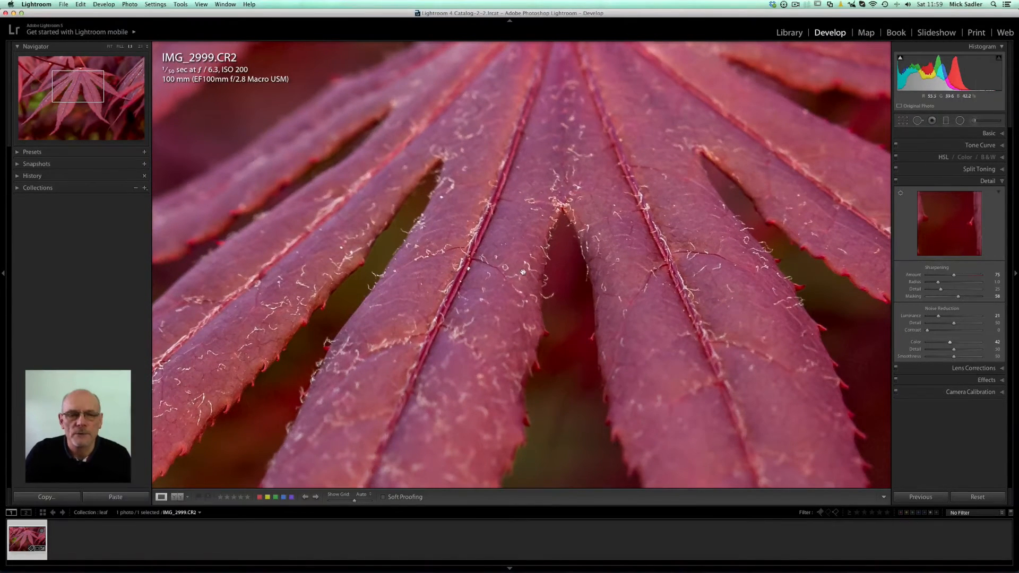
pyautogui.moveTo(501, 308); pyautogui.dragTo(504, 253)
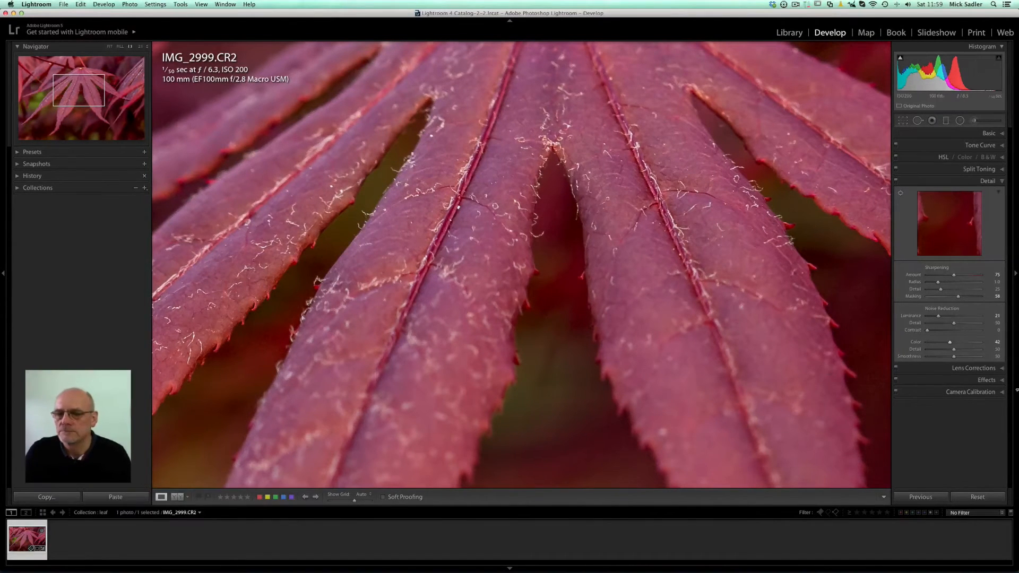
# Enable lens profile corrections and chromatic aberration removal, and return to the full photo view.
pyautogui.click(985, 369)
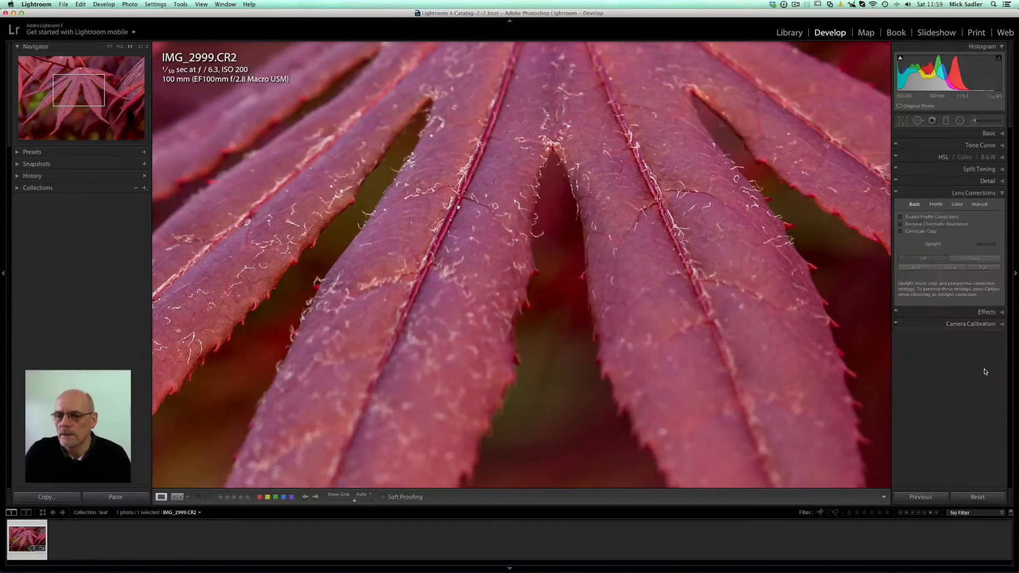
pyautogui.click(900, 217)
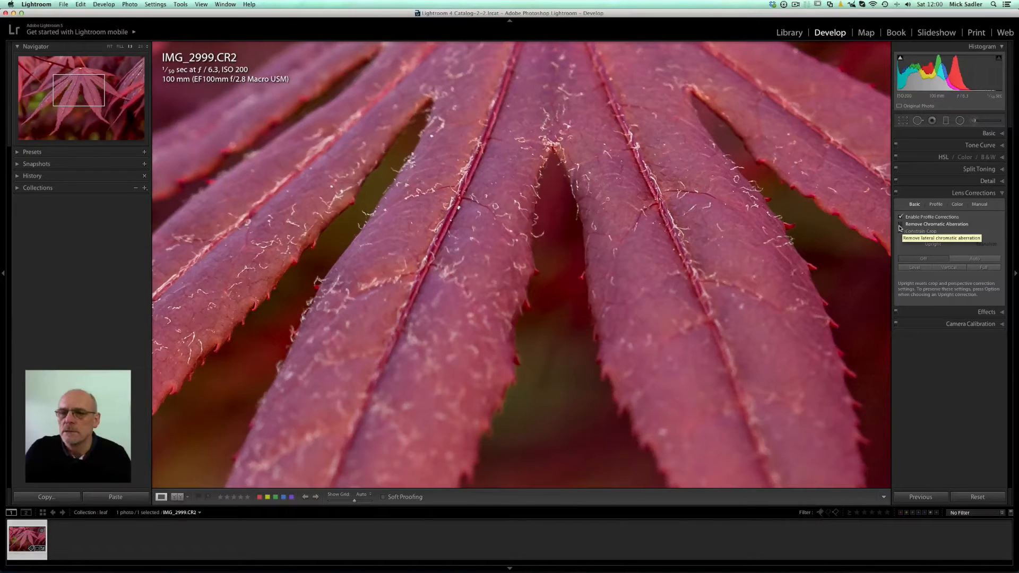
pyautogui.click(900, 225)
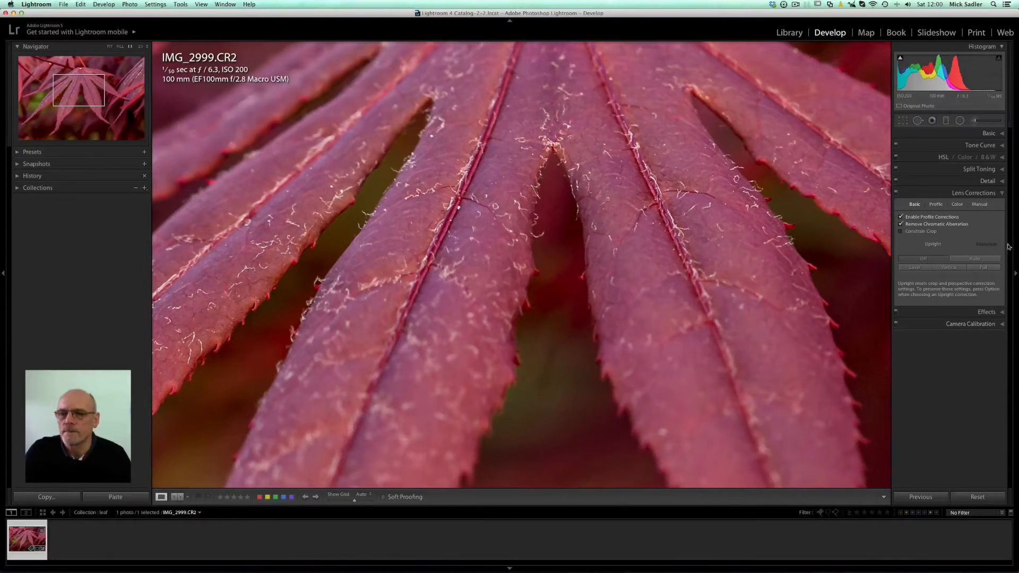
pyautogui.click(499, 254)
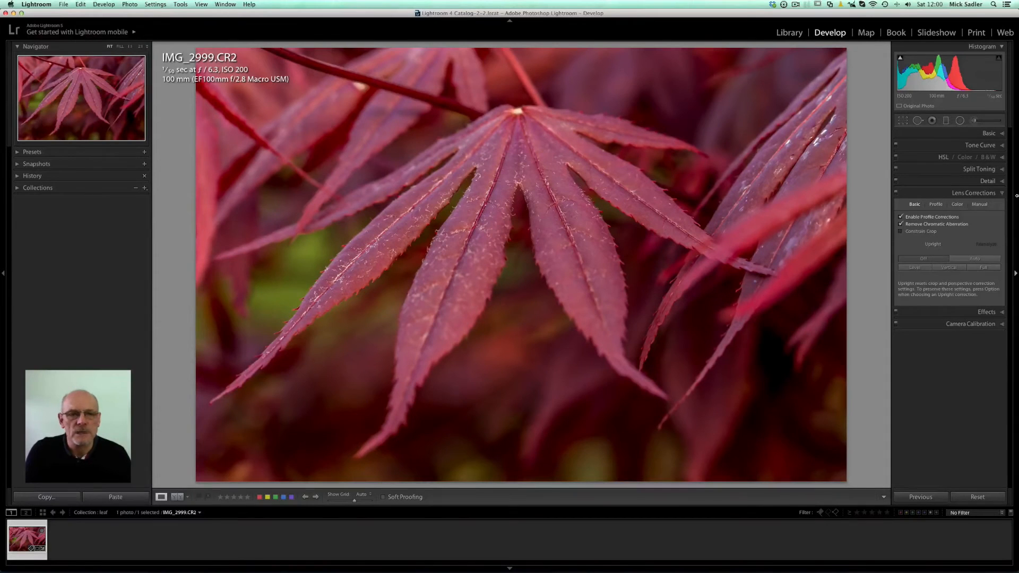
# Compare the edited leaf photo with its unedited version several times, ending on the edited version.
pyautogui.press('\\')
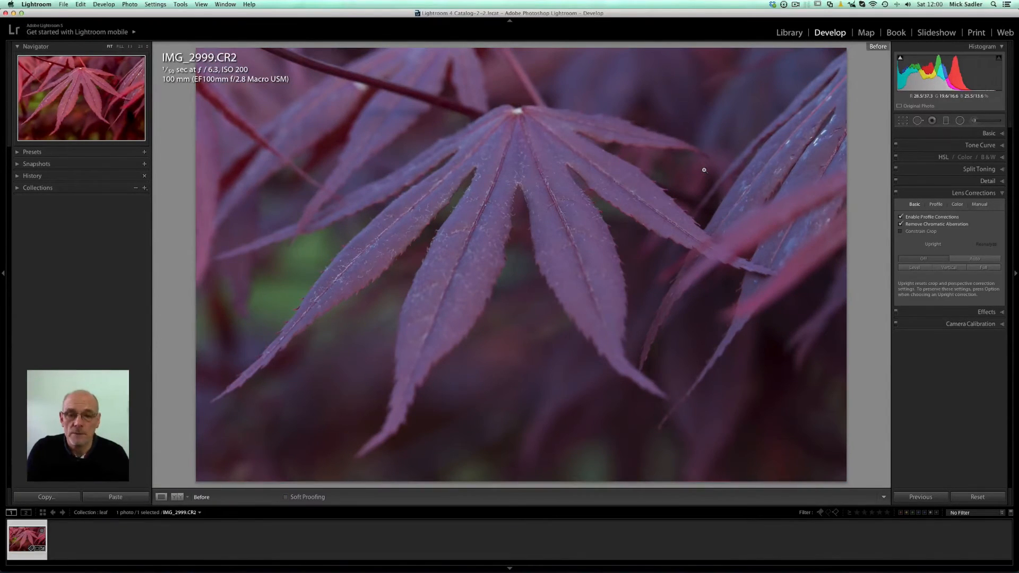
pyautogui.press('\\')
pyautogui.press('\\')
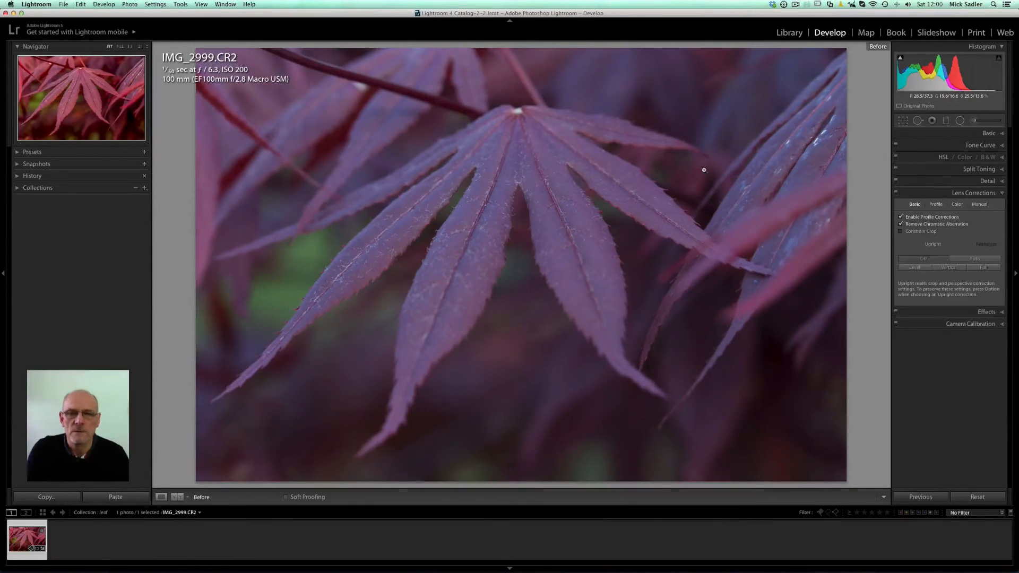
pyautogui.press('\\')
pyautogui.press('\\')
pyautogui.press('\\')
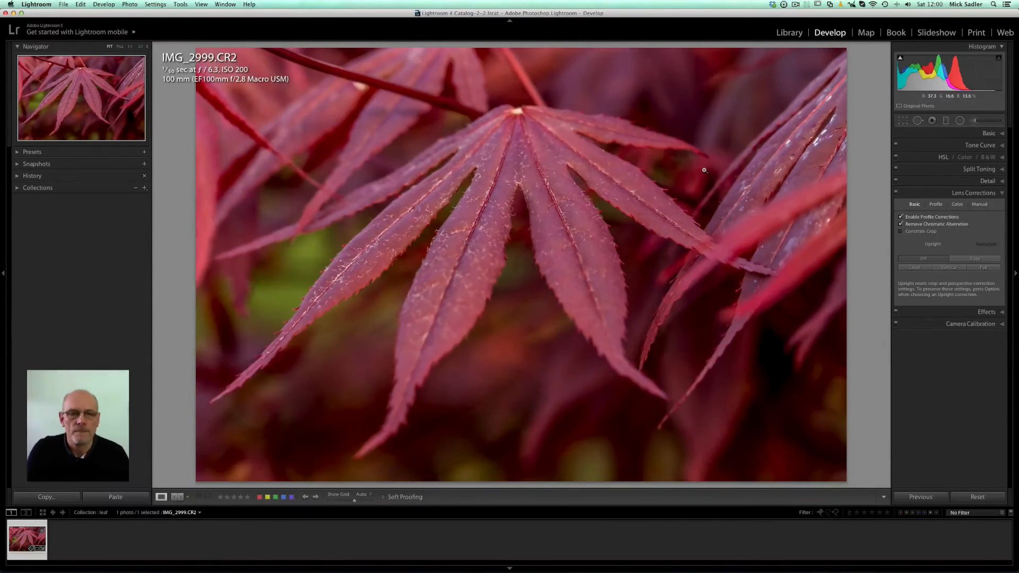
# Add a post-crop vignette with Amount -13, Midpoint 57 and Feather 71, and compare the photo with its unedited version.
pyautogui.click(988, 312)
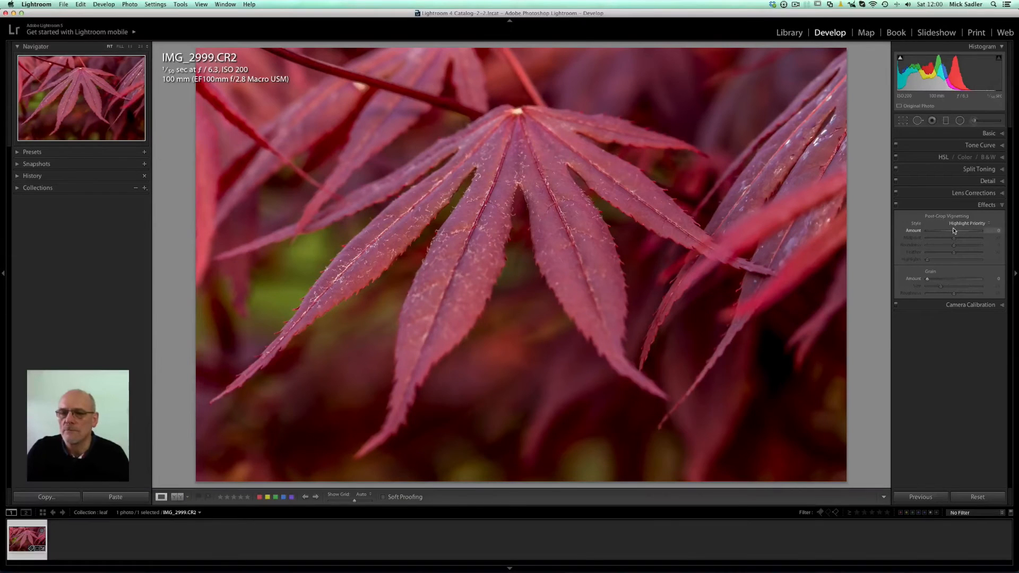
pyautogui.moveTo(953, 232); pyautogui.dragTo(951, 233)
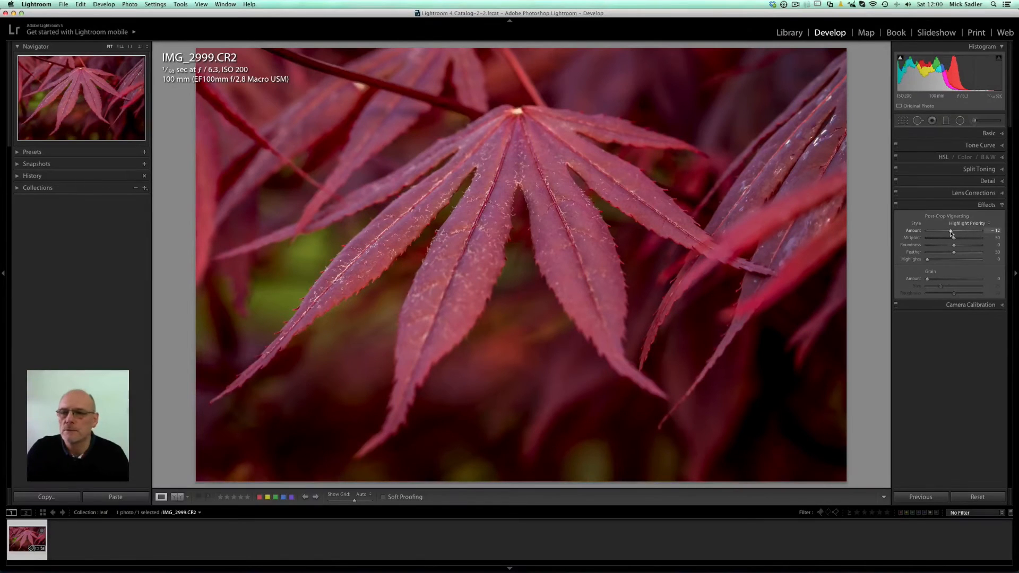
pyautogui.moveTo(951, 234); pyautogui.dragTo(950, 234)
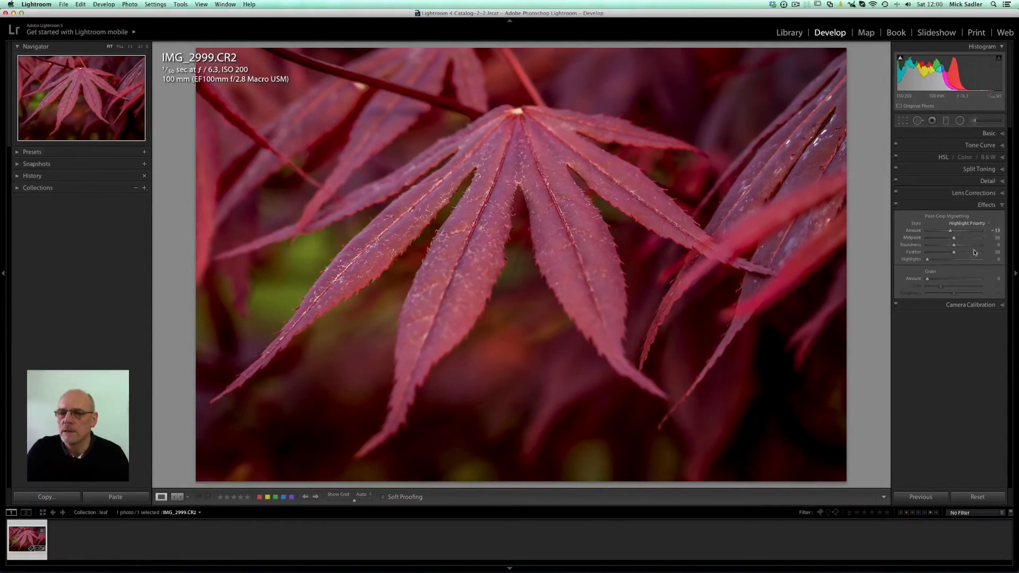
pyautogui.moveTo(954, 238); pyautogui.dragTo(966, 255)
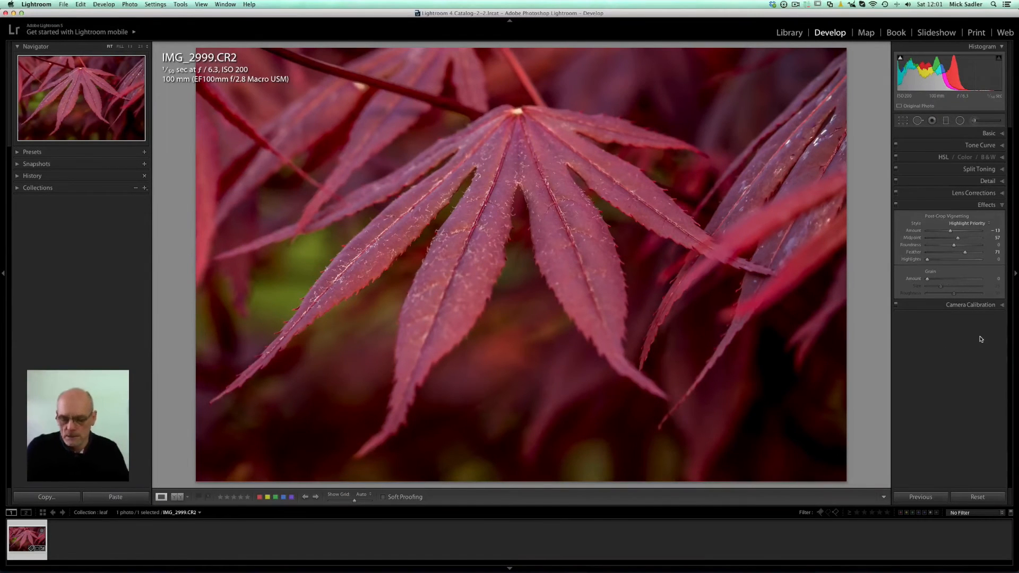
pyautogui.press('\\')
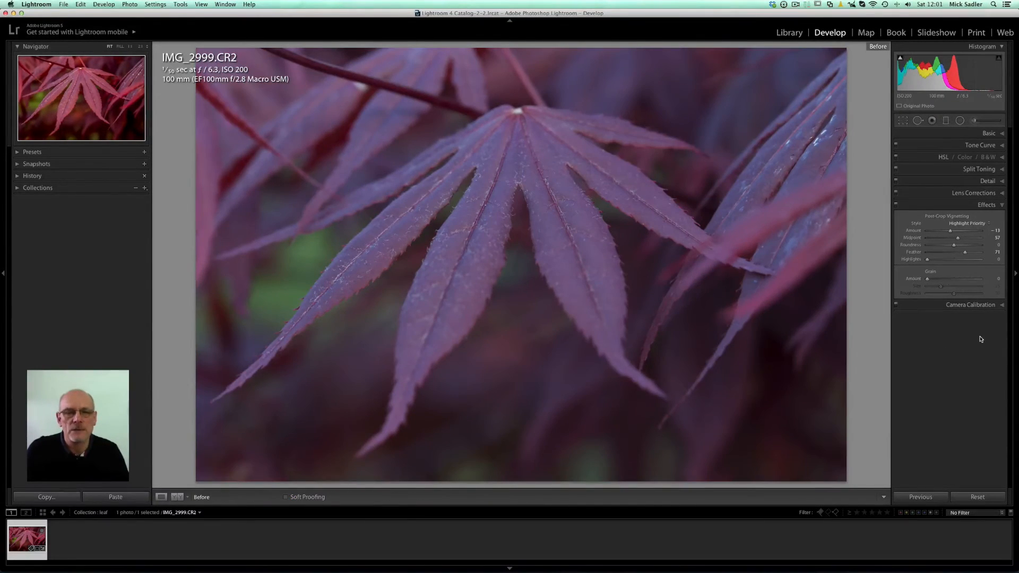
pyautogui.press('\\')
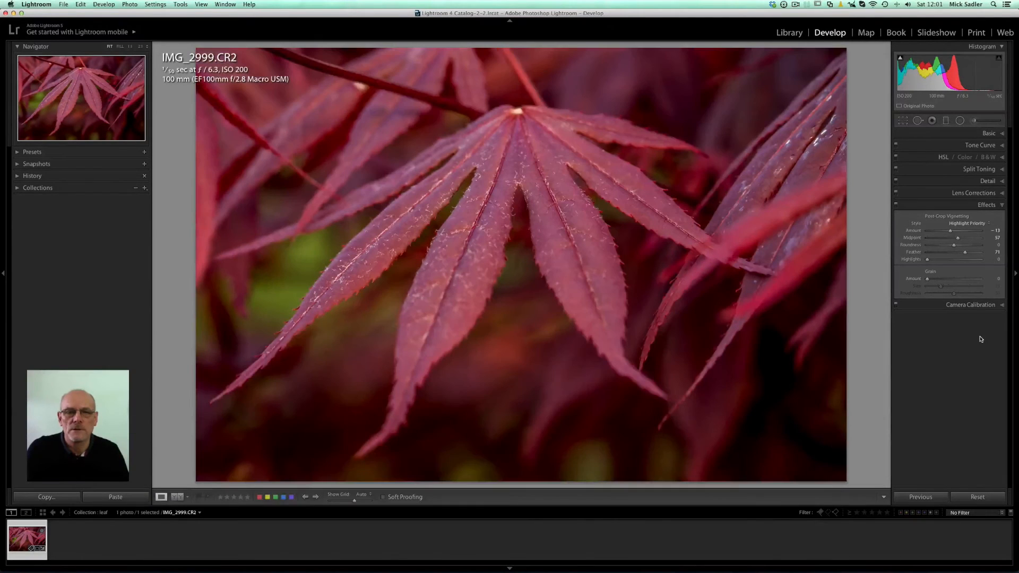
pyautogui.press('\\')
pyautogui.press('\\')
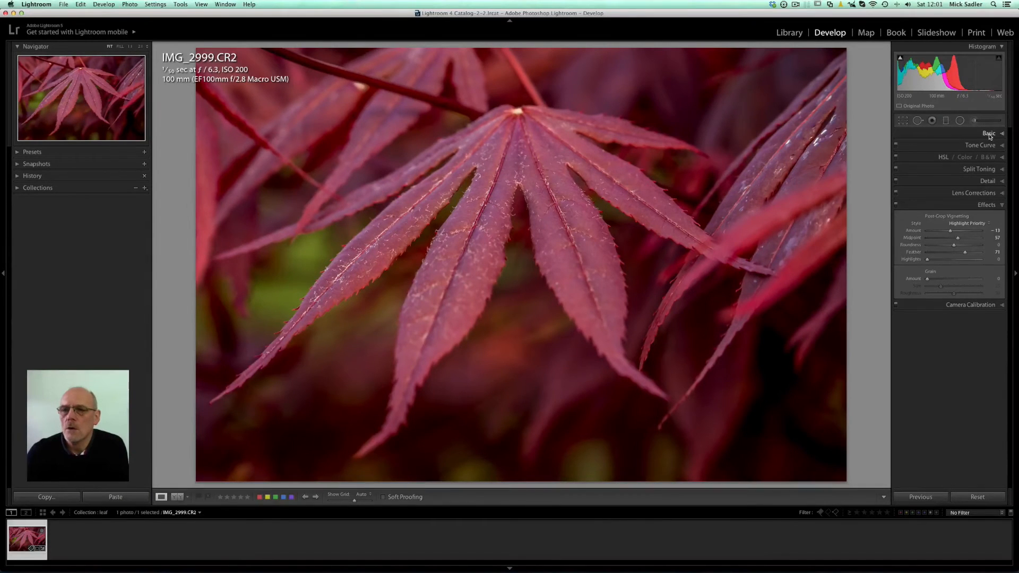
# Place a near-vertical graduated filter fading inward from the photo's left edge, narrowed and centred on the outer tip of the left leaf lobe.
pyautogui.click(947, 121)
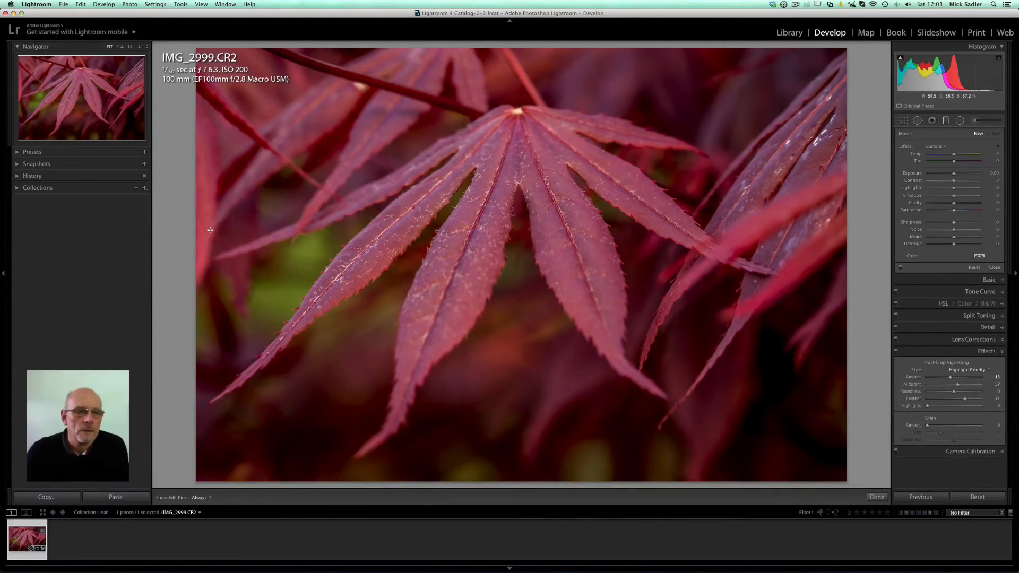
pyautogui.moveTo(212, 225); pyautogui.dragTo(354, 226)
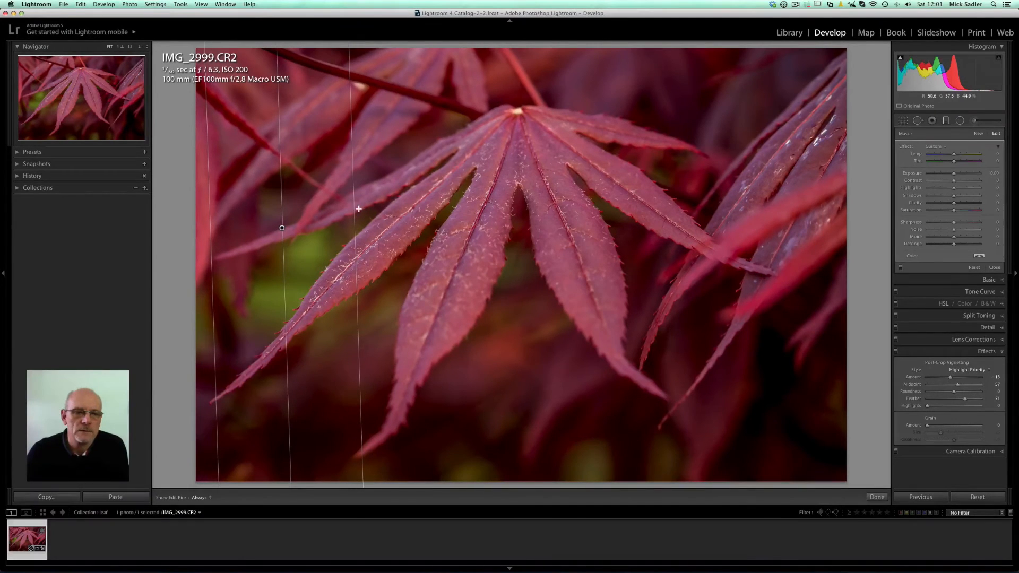
pyautogui.moveTo(355, 210); pyautogui.dragTo(278, 234)
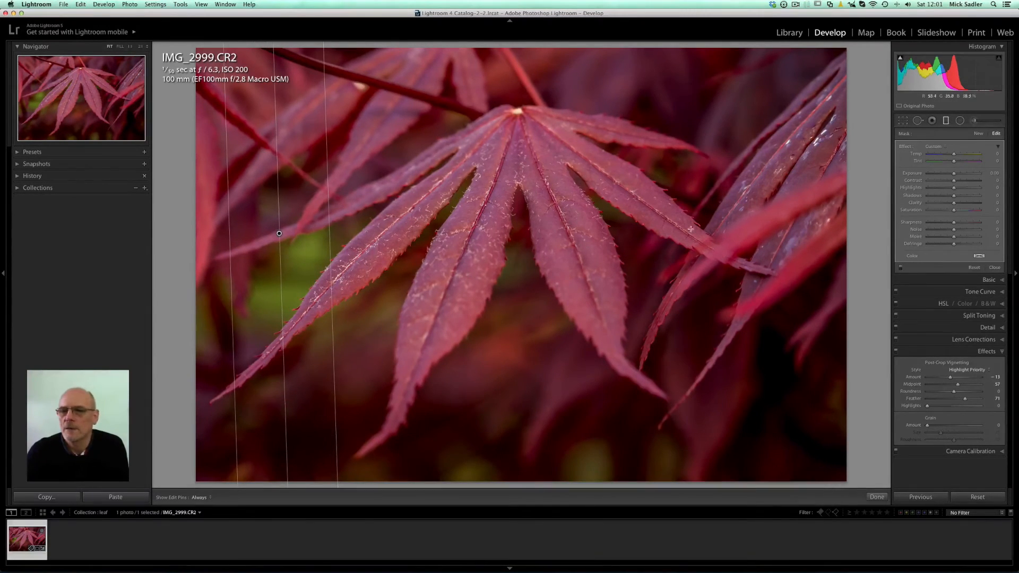
# Set the left-edge graduated filter's Saturation to -30, comparing the photo with and without the filter, and finish the filter.
pyautogui.moveTo(960, 215); pyautogui.dragTo(943, 216)
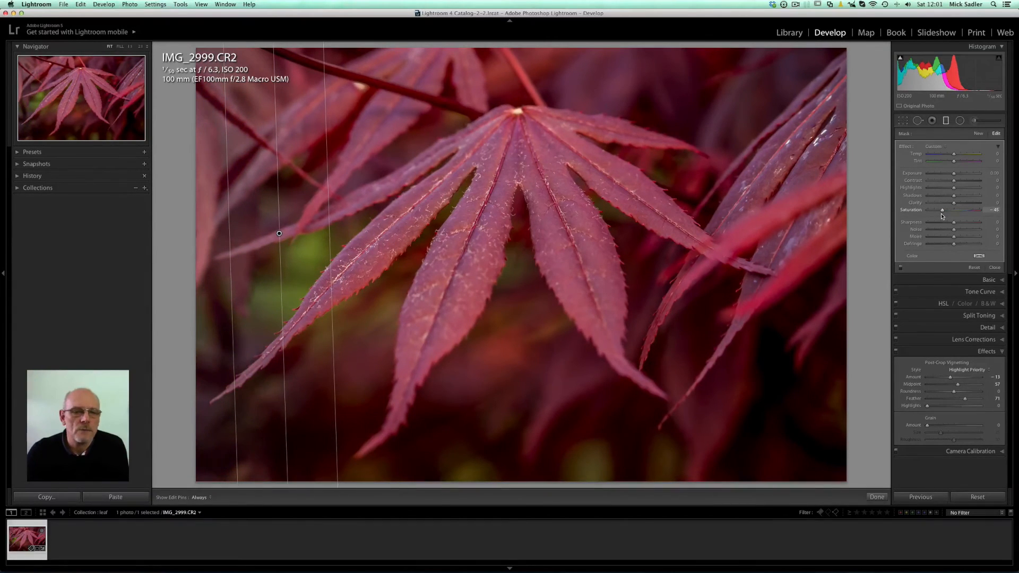
pyautogui.moveTo(942, 216); pyautogui.dragTo(939, 216)
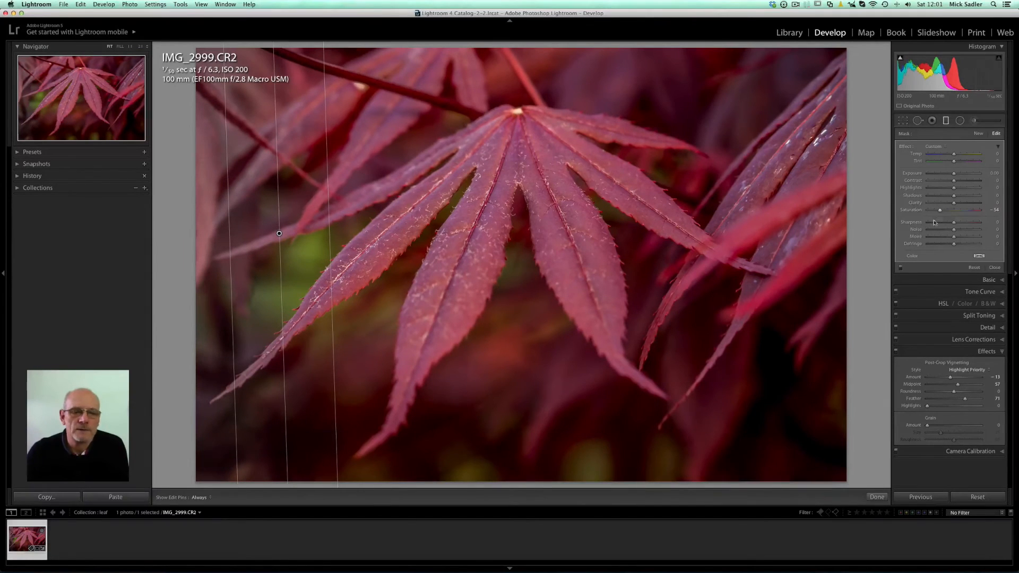
pyautogui.click(901, 268)
pyautogui.click(900, 268)
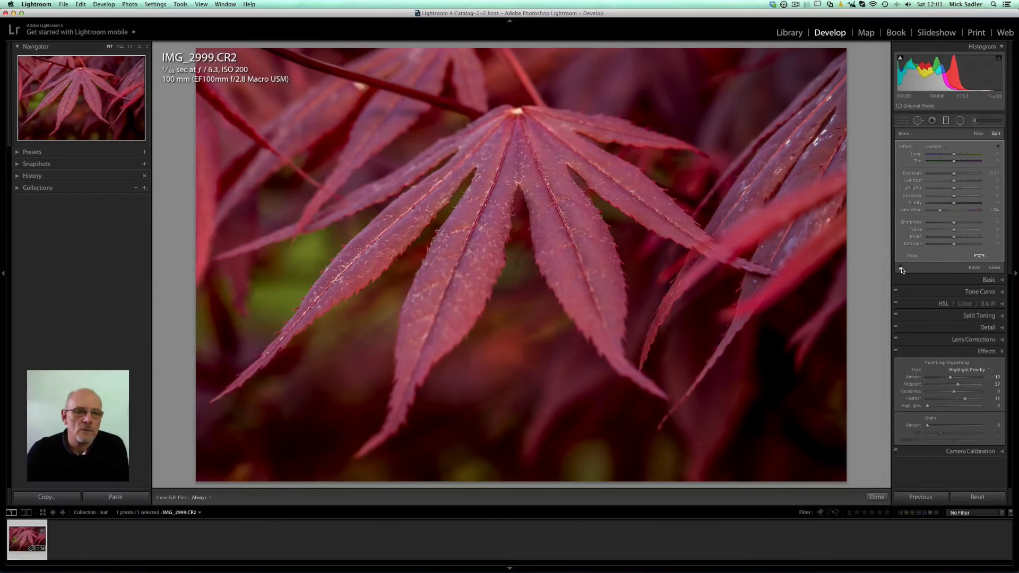
pyautogui.click(900, 268)
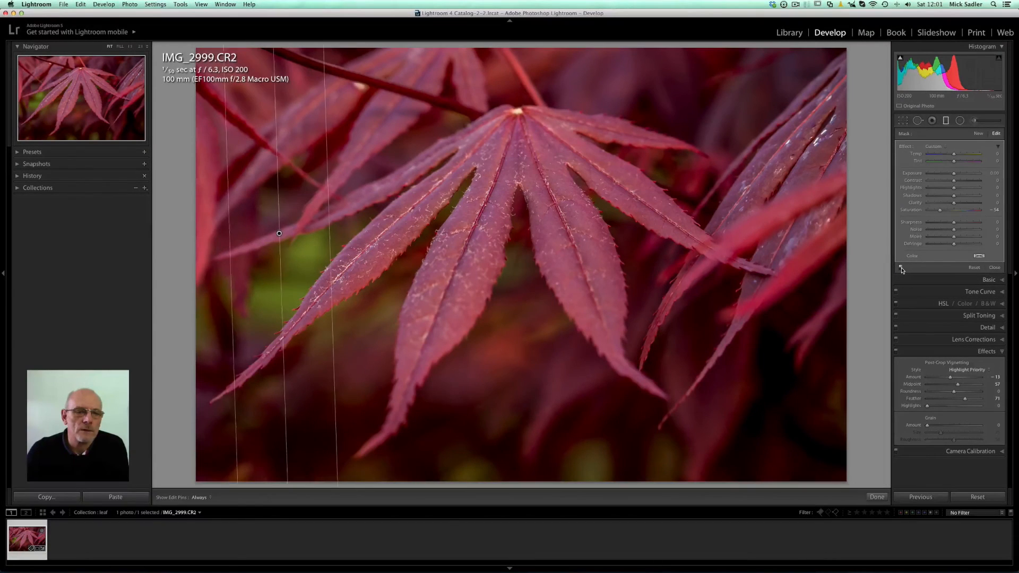
pyautogui.click(901, 268)
pyautogui.click(900, 268)
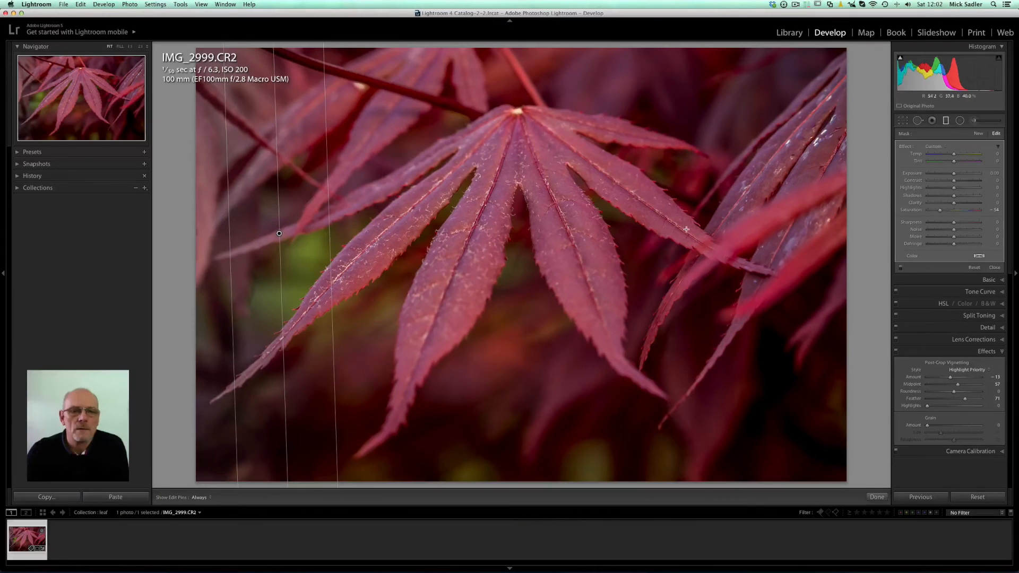
pyautogui.moveTo(940, 212); pyautogui.dragTo(944, 209)
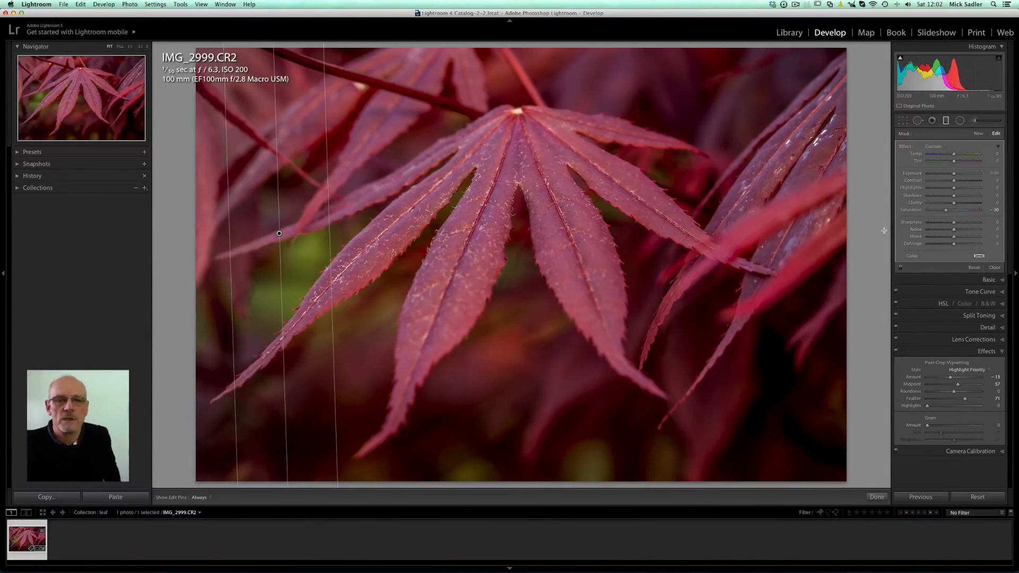
pyautogui.click(995, 268)
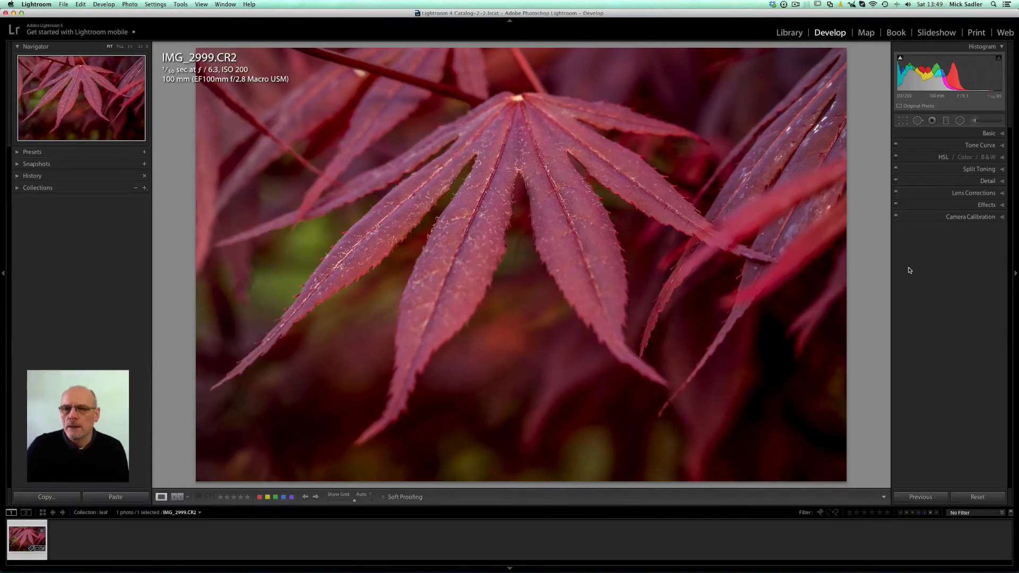
# Add a second graduated filter from above the leaf's stem down to mid-photo with Exposure 0.51, check its effect, and finish.
pyautogui.click(946, 121)
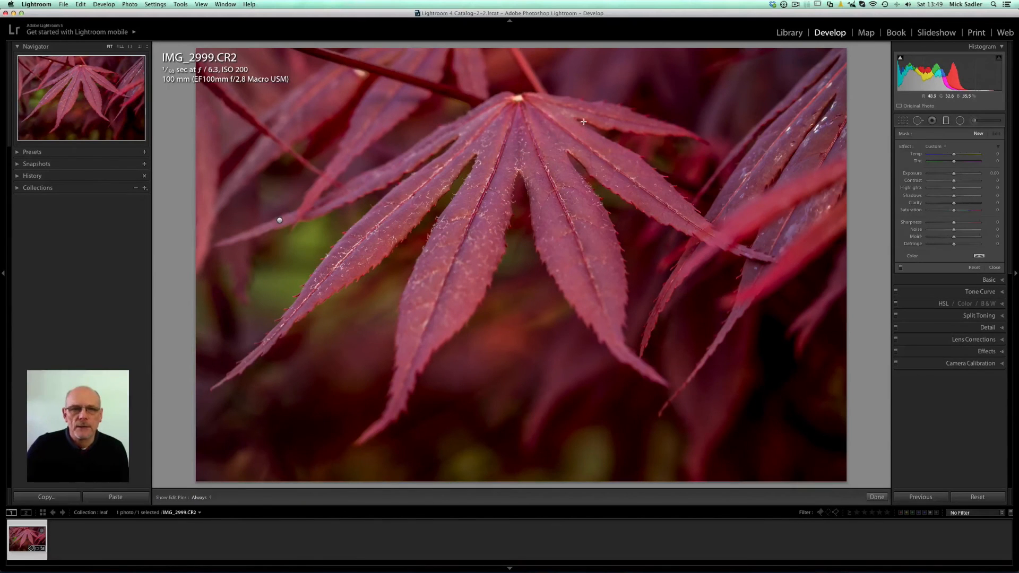
pyautogui.moveTo(514, 78); pyautogui.dragTo(518, 265)
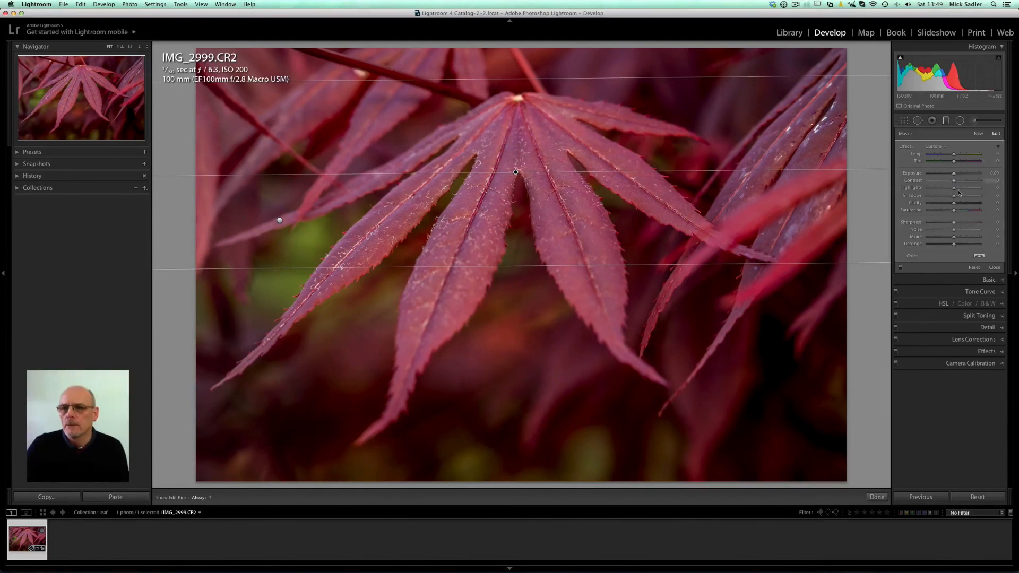
pyautogui.moveTo(954, 176); pyautogui.dragTo(957, 175)
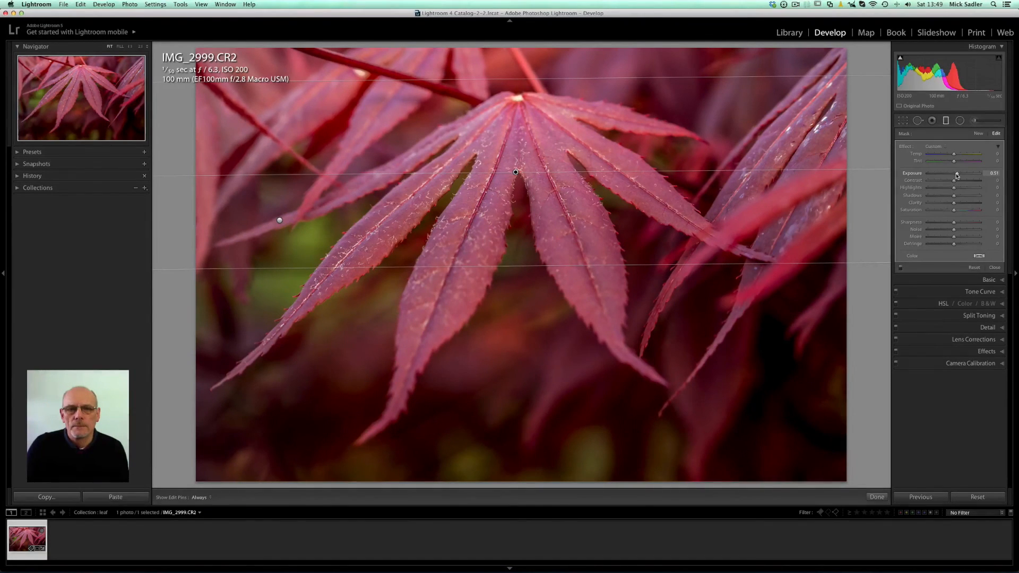
pyautogui.click(900, 268)
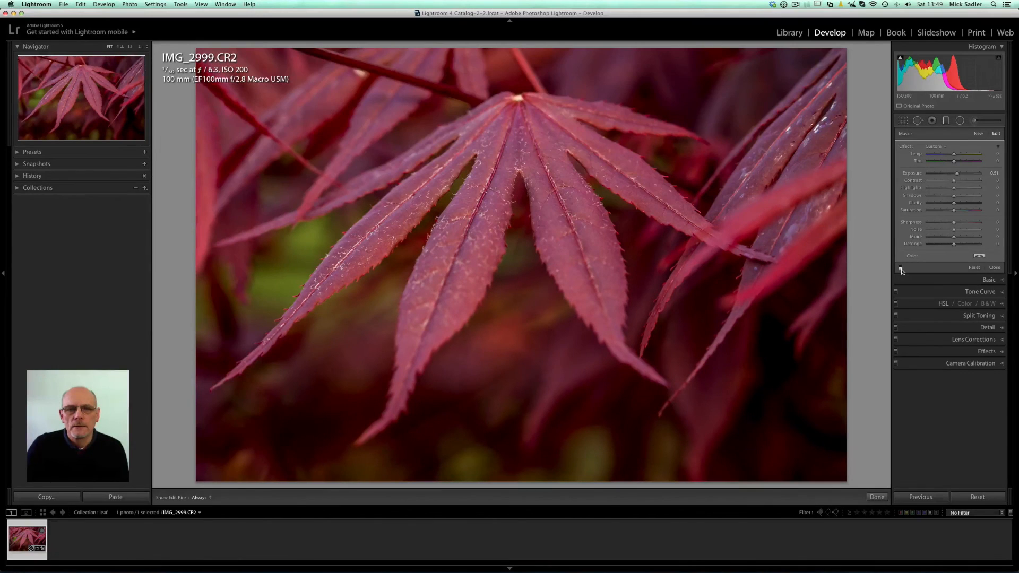
pyautogui.click(901, 268)
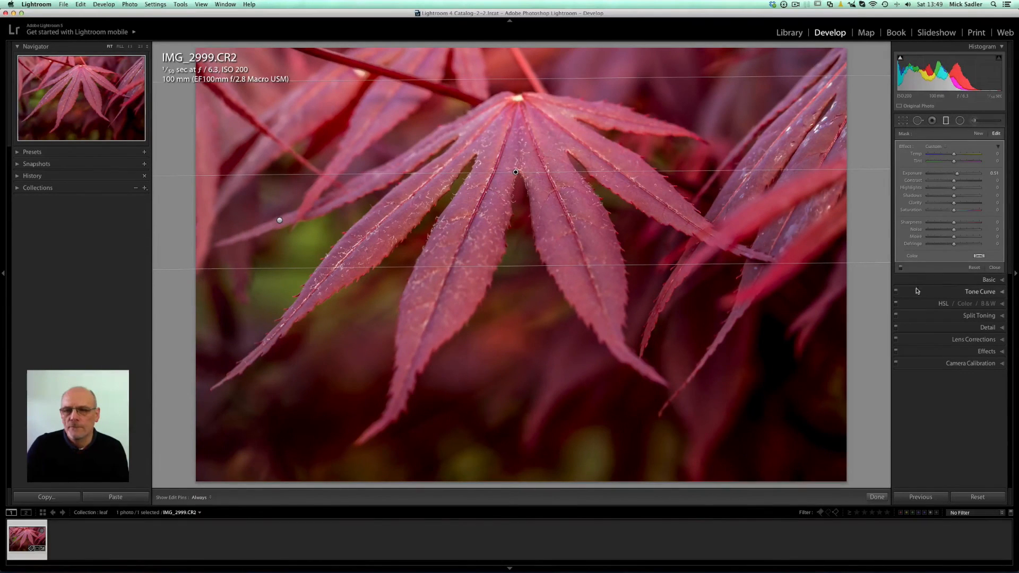
pyautogui.click(994, 268)
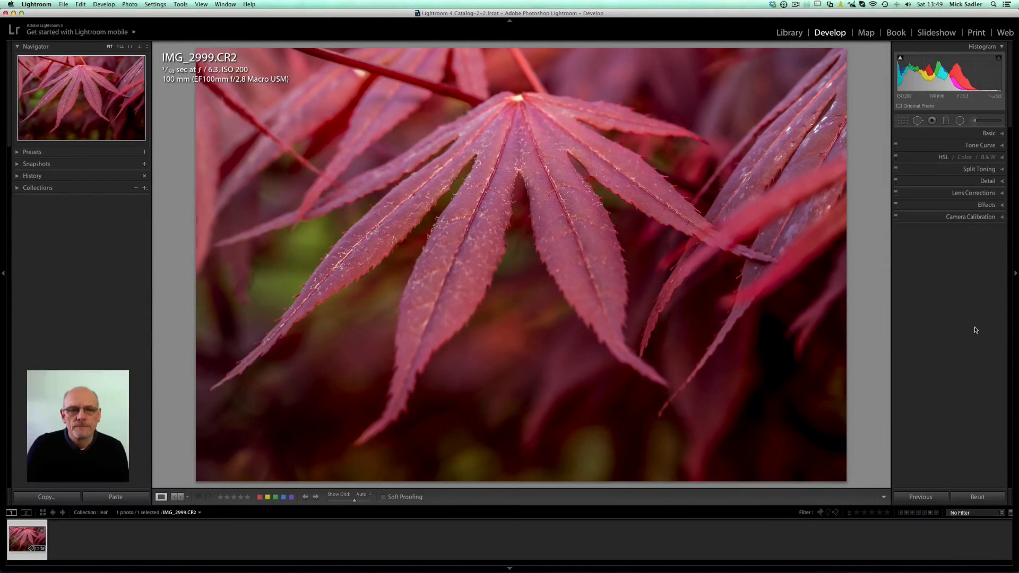